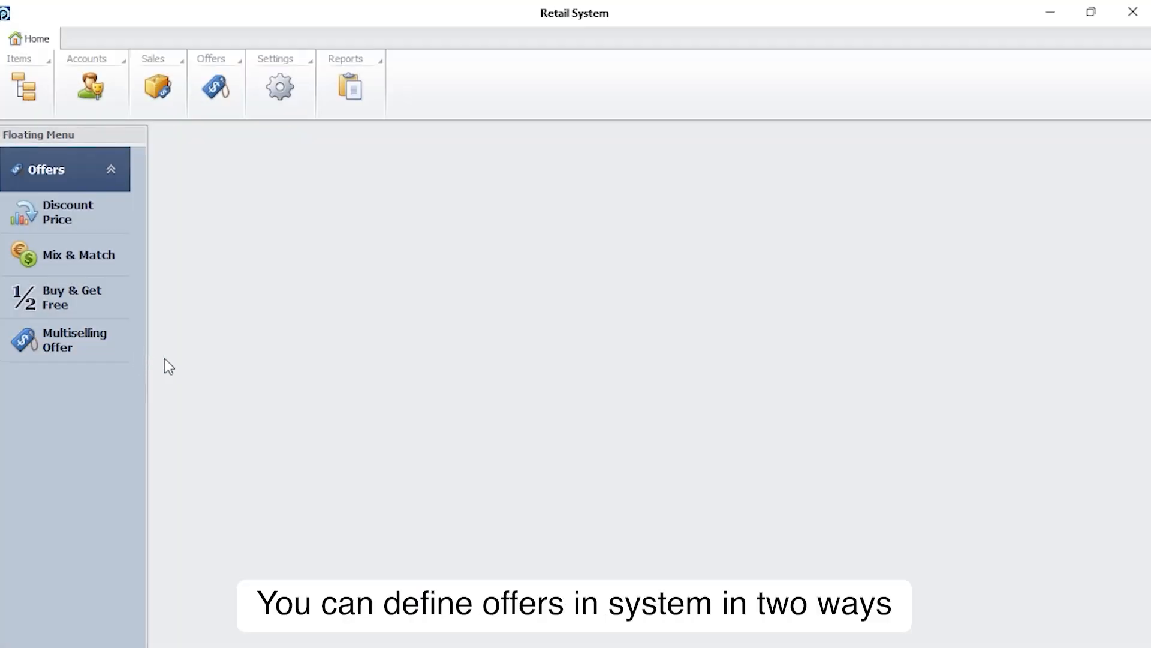
Step: View the Quick Edit window from the sales screen, then close it and exit to the back office
left_click(159, 87)
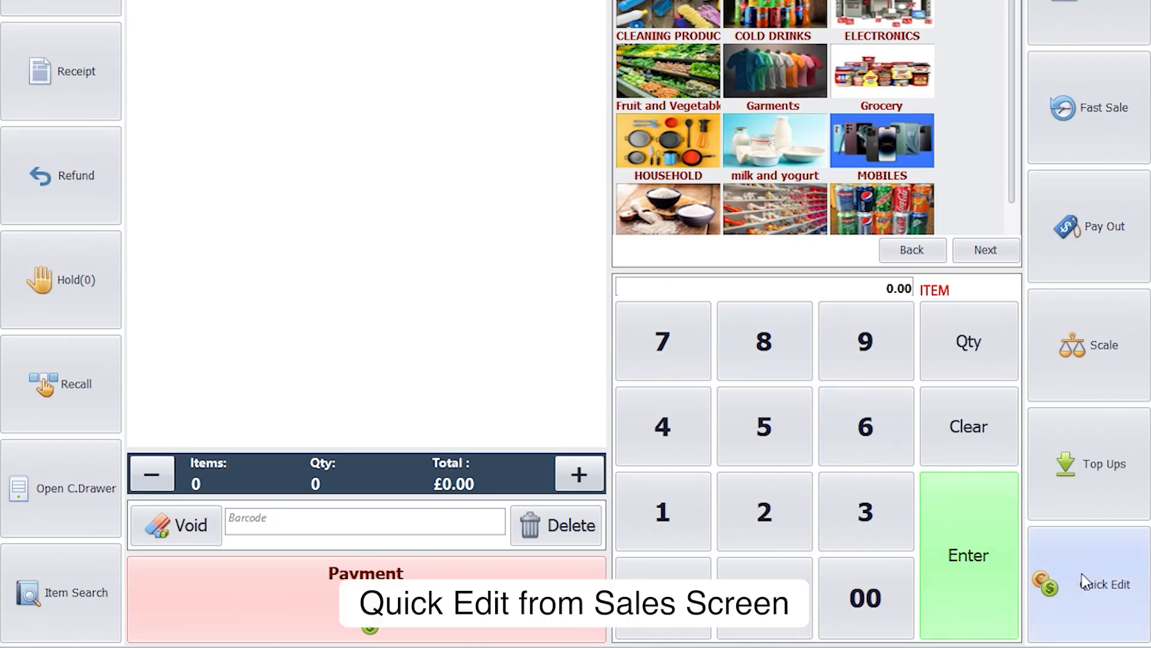
left_click(1082, 579)
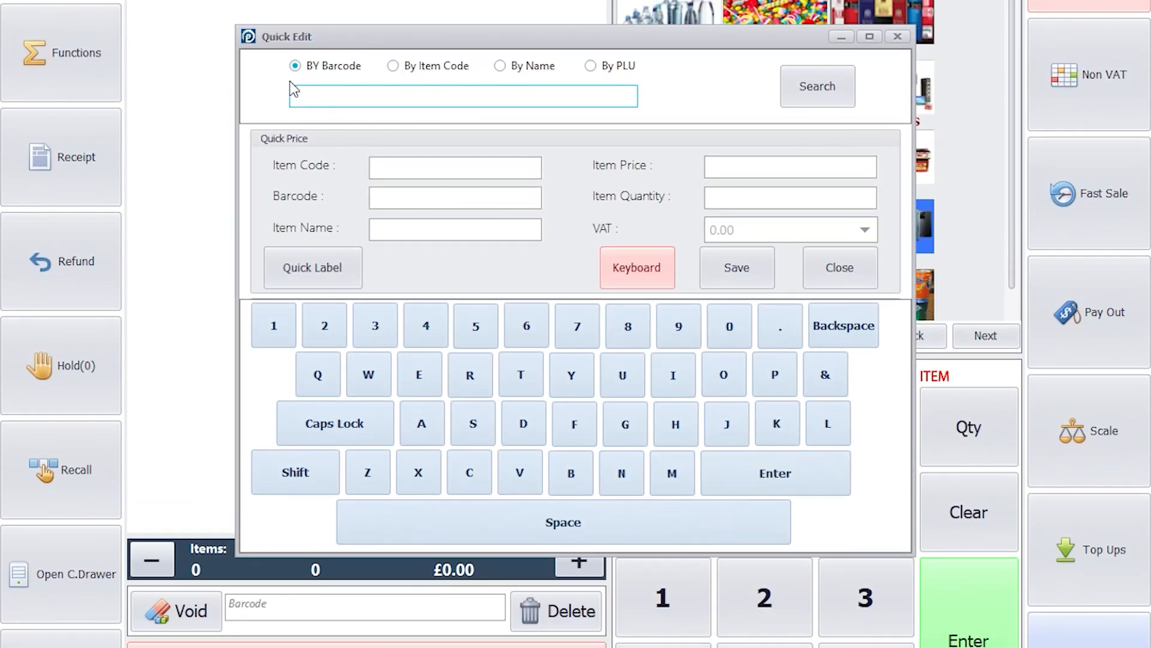
left_click(894, 36)
left_click(76, 105)
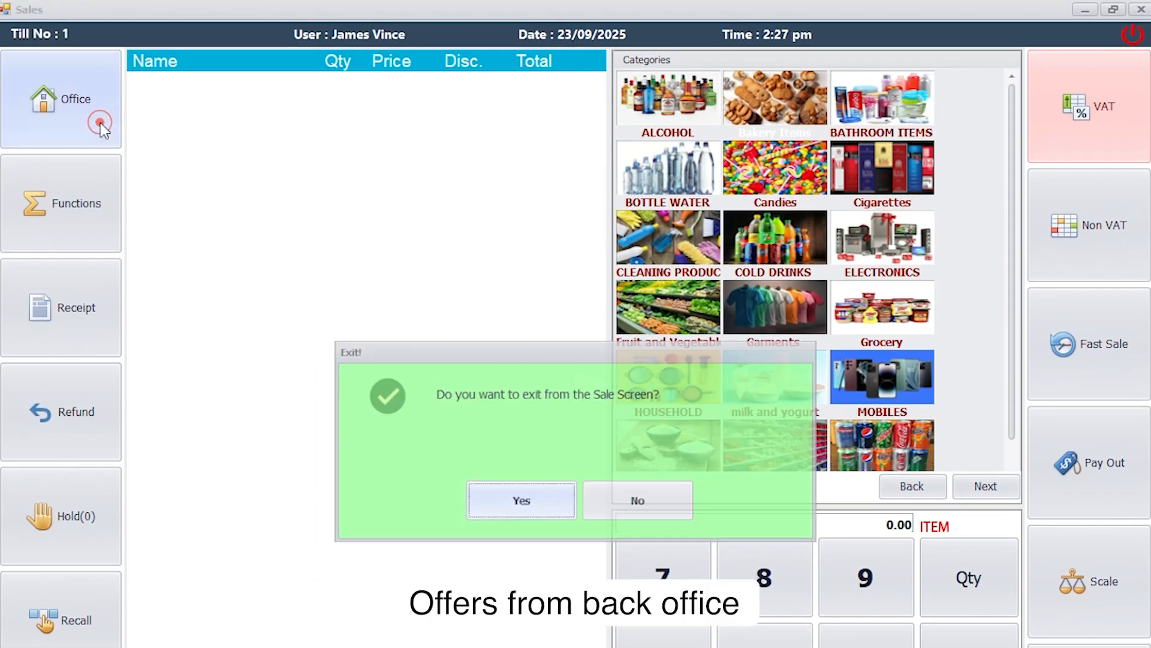
left_click(504, 509)
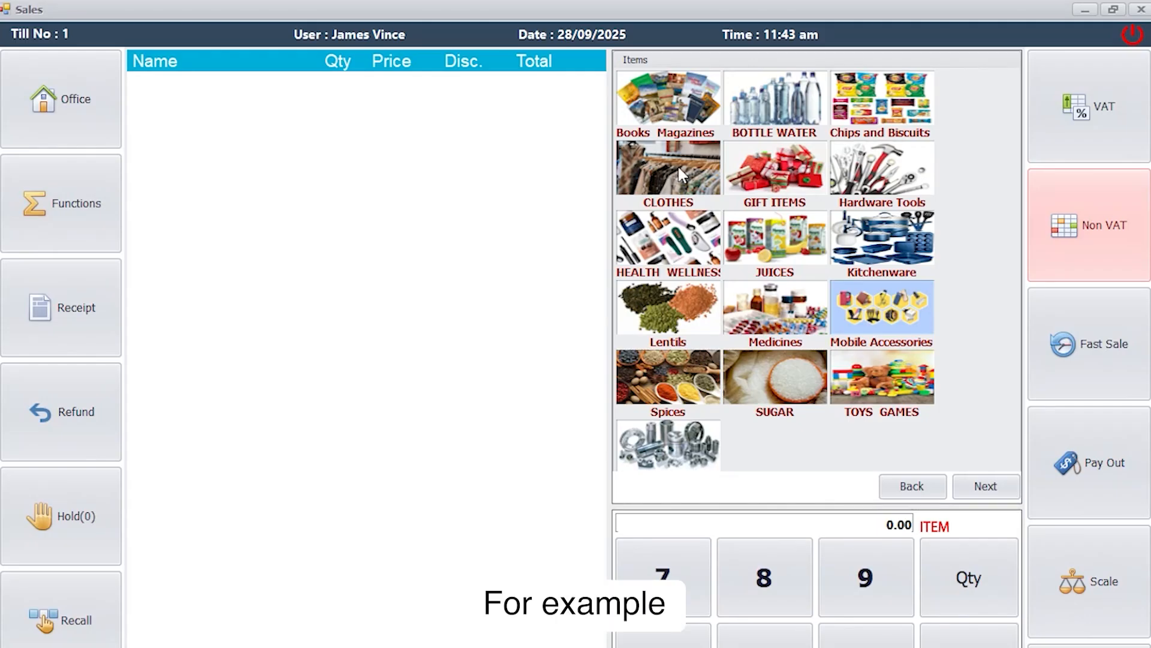
Step: Add Nestle Pure Life from the BOTTLE WATER category to the sale to check its regular price
left_click(770, 102)
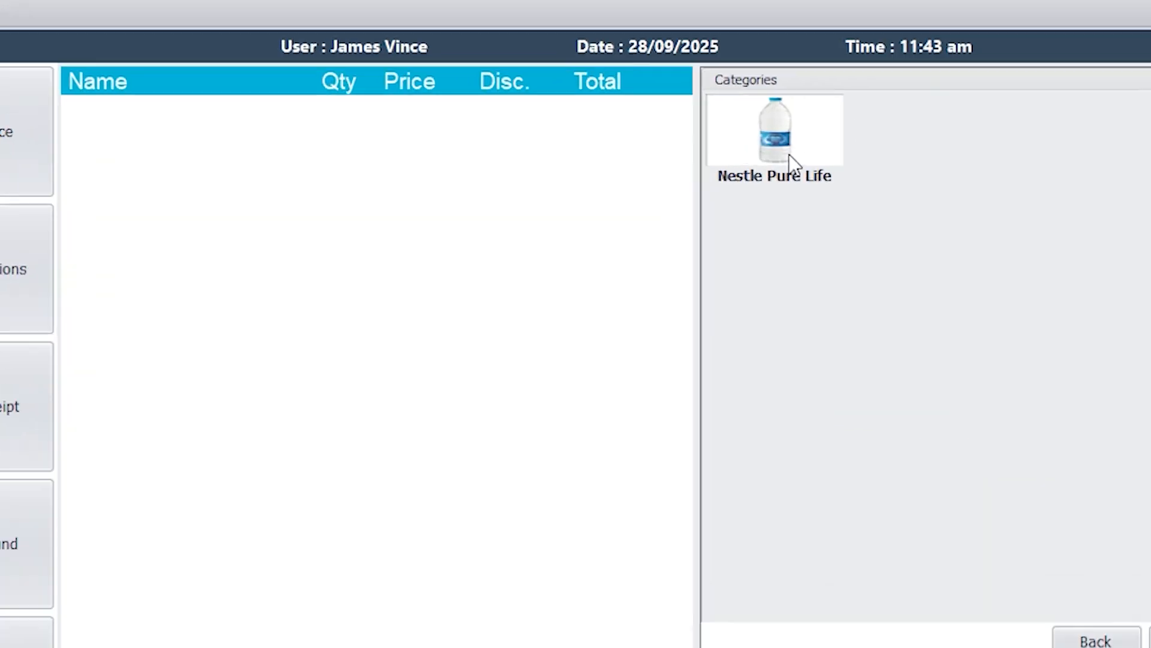
left_click(857, 172)
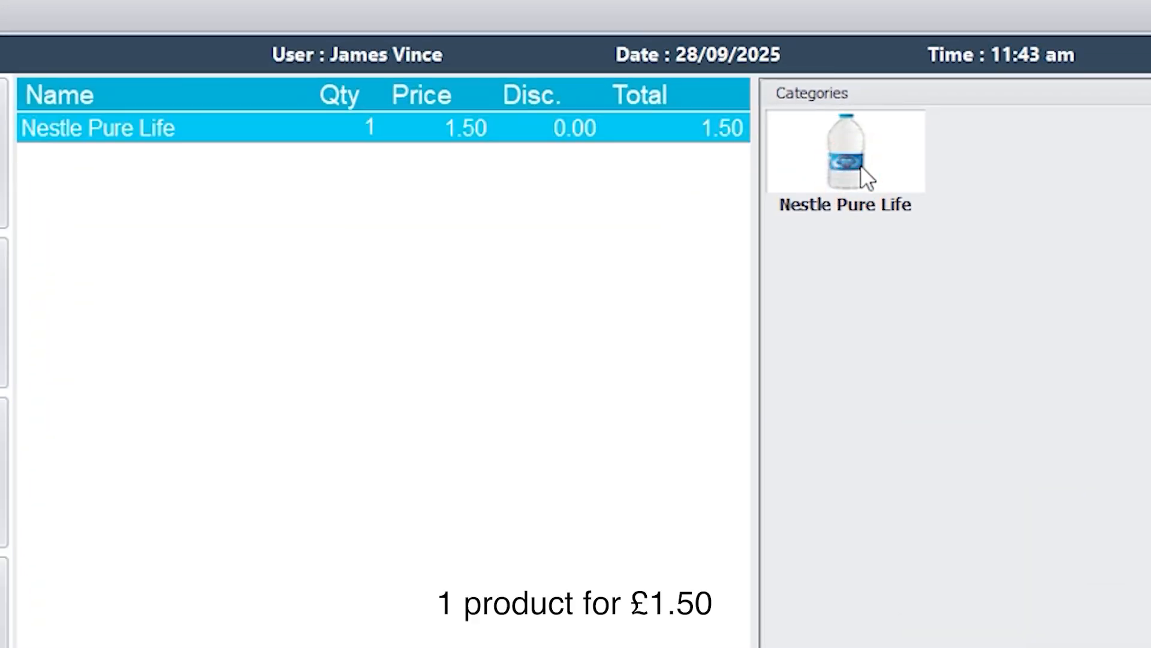
left_click(861, 166)
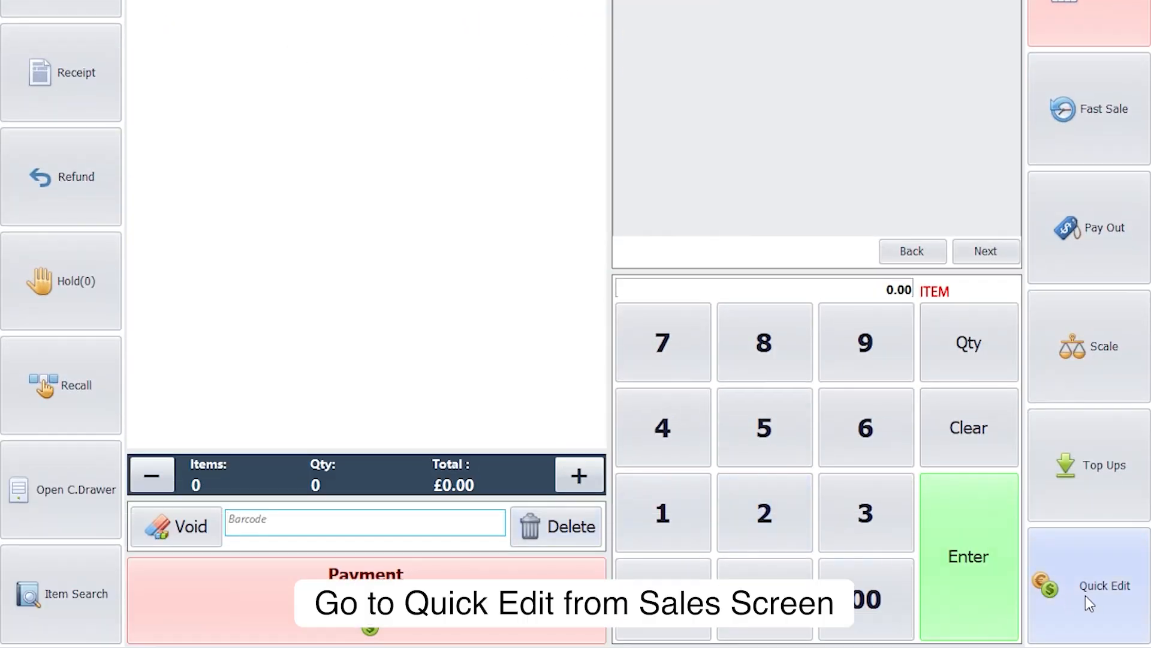
Step: In Quick Edit, add a multi-sell offer to Nestle Pure Life with a price of 2.5 for a quantity of 2
left_click(1085, 595)
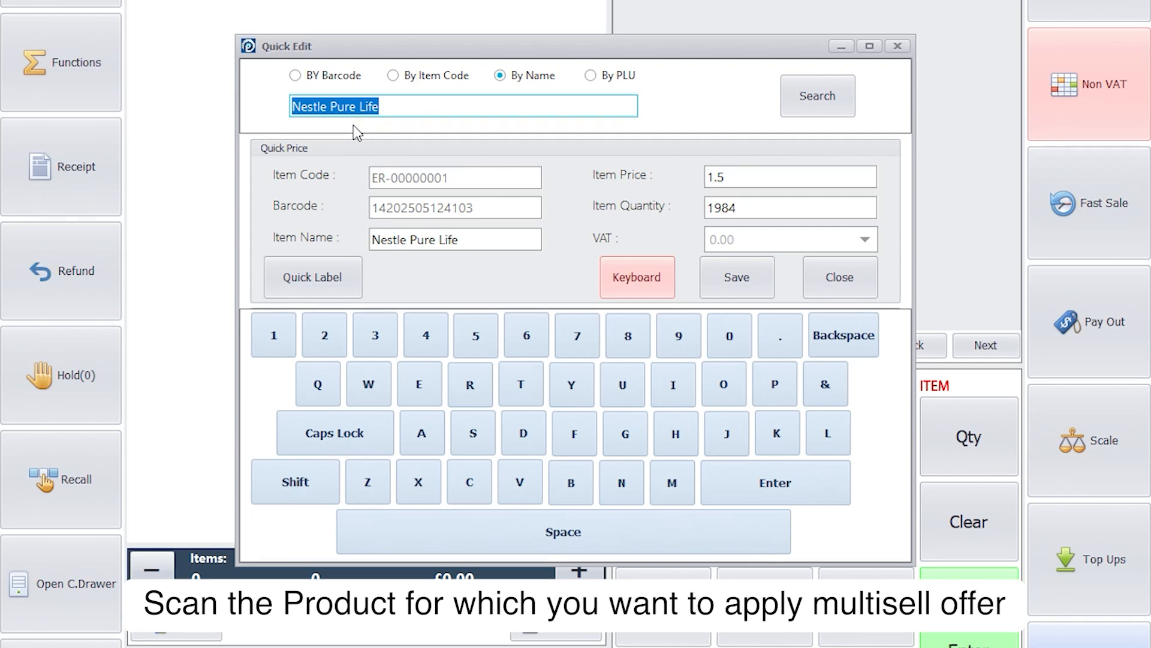
left_click(632, 286)
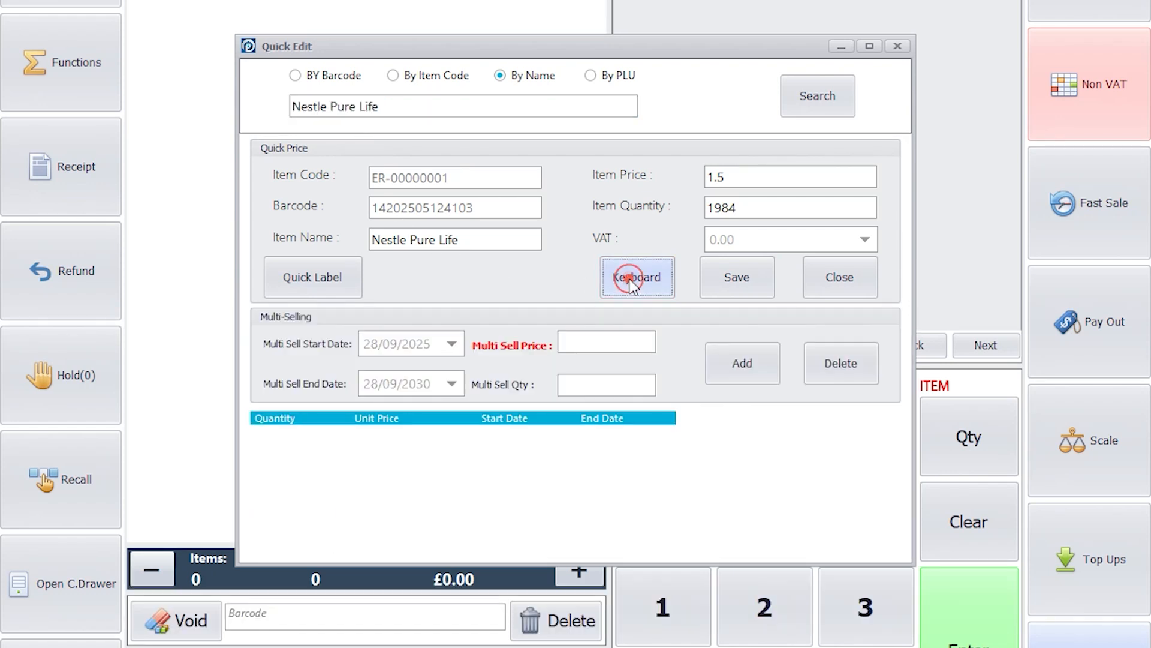
left_click(582, 346)
type("2.5")
left_click(594, 387)
type("2")
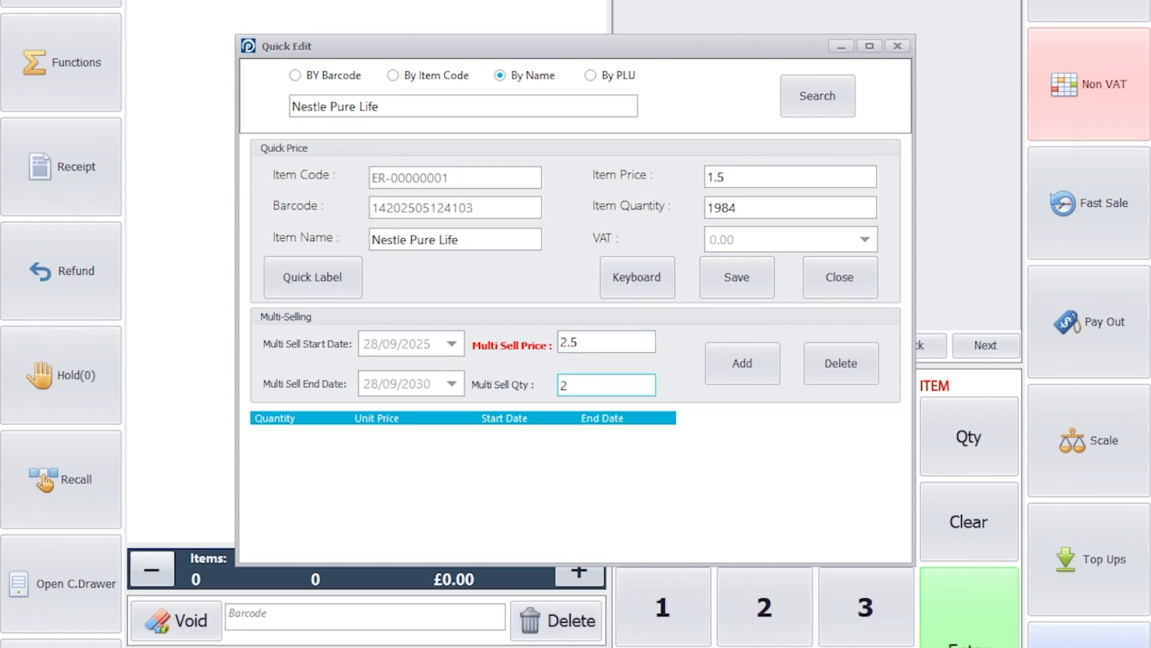
left_click(742, 367)
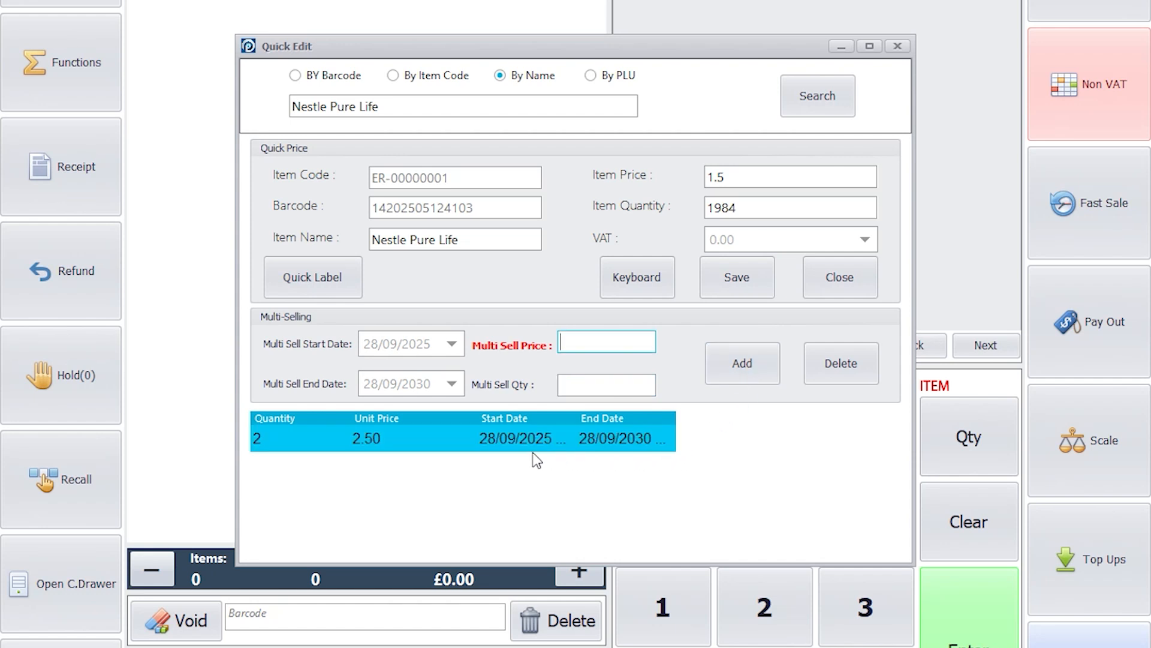
Step: Save the Nestle Pure Life multi-sell offer and close Quick Edit
left_click(750, 289)
left_click(579, 367)
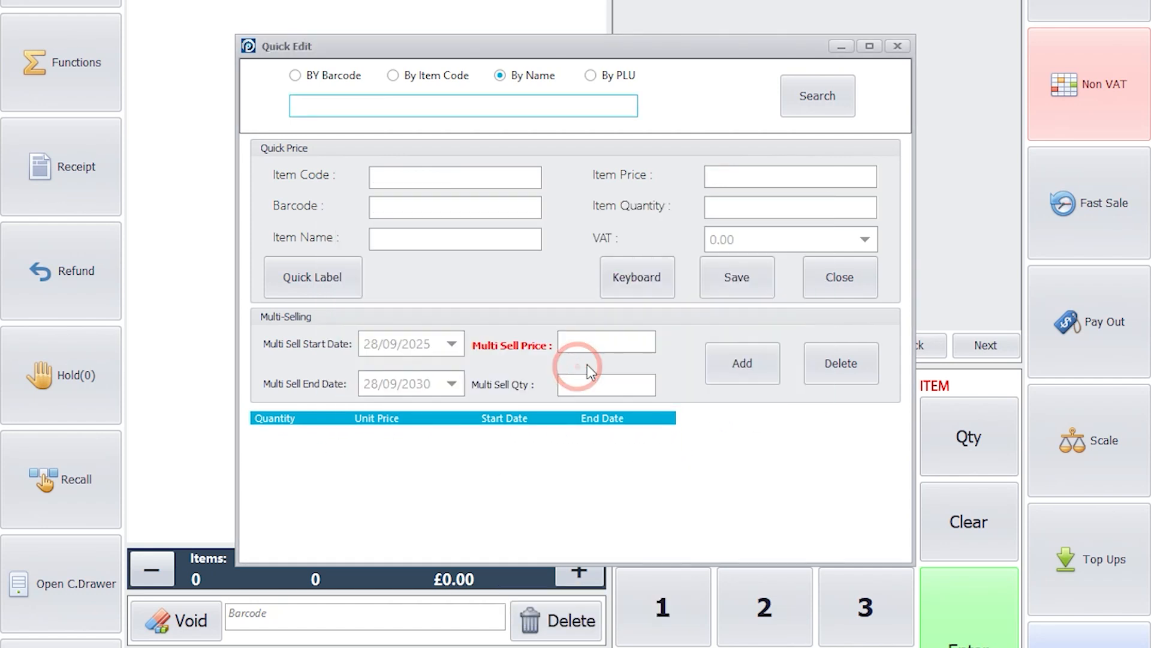
left_click(898, 47)
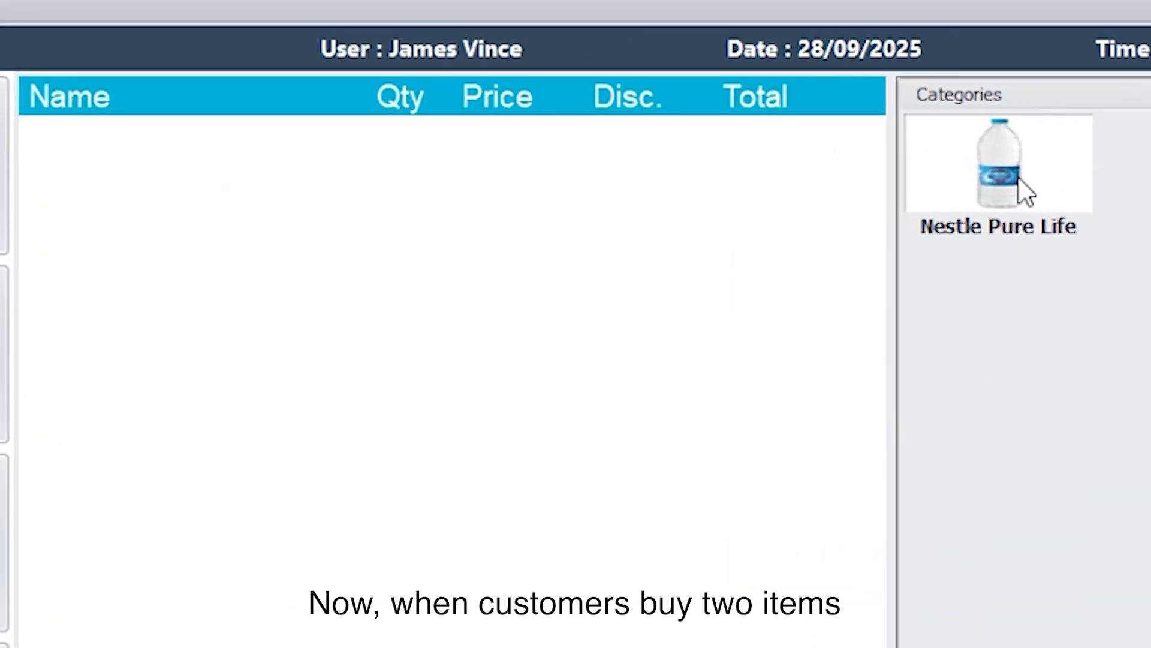
Step: Add two Nestle Pure Life to the sale to check the multi-sell offer, and leave the sales screen
left_click(1018, 179)
left_click(1019, 179)
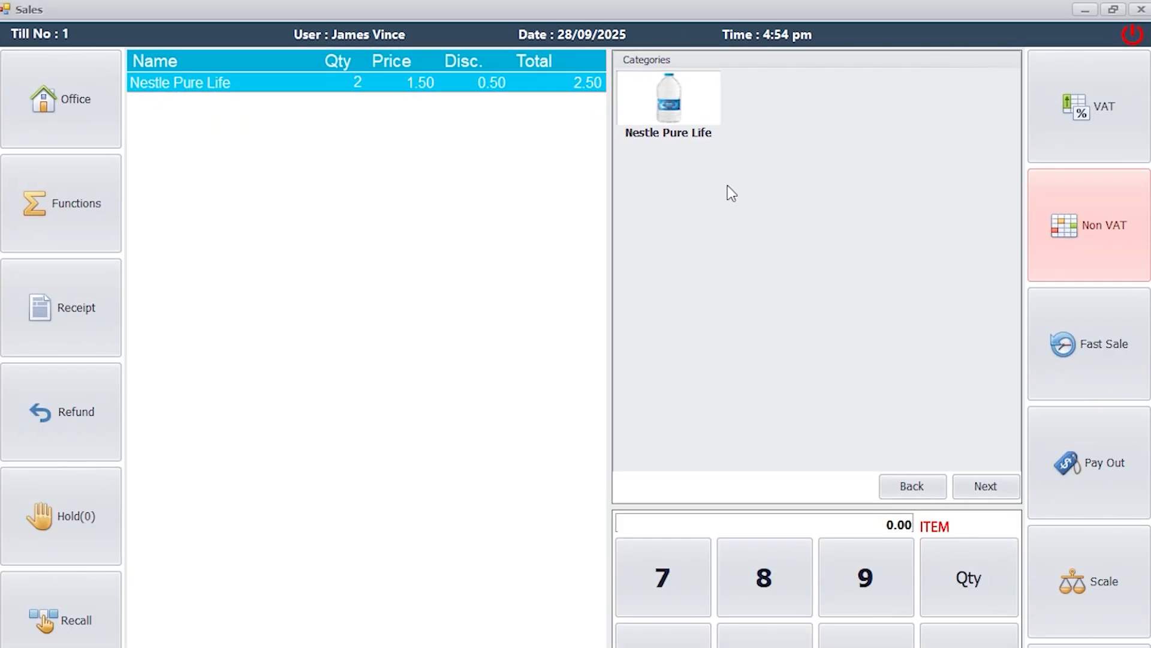
left_click(1132, 34)
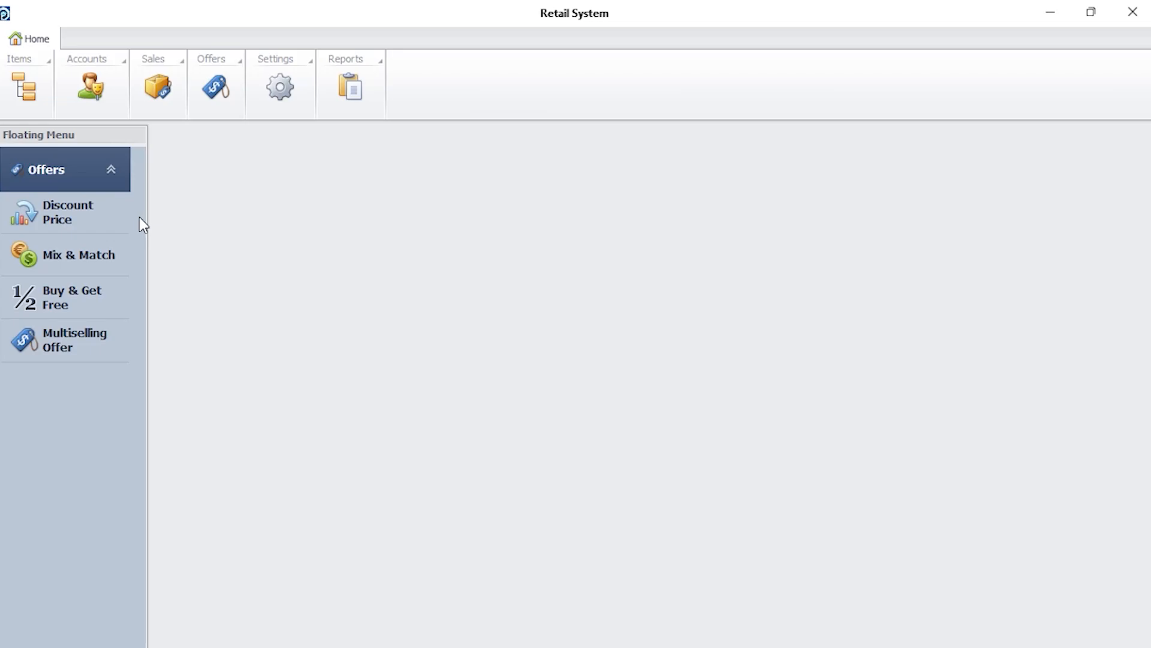
Step: Open the Discount Price offers and look up the item by name as "mobile Charger"
left_click(92, 214)
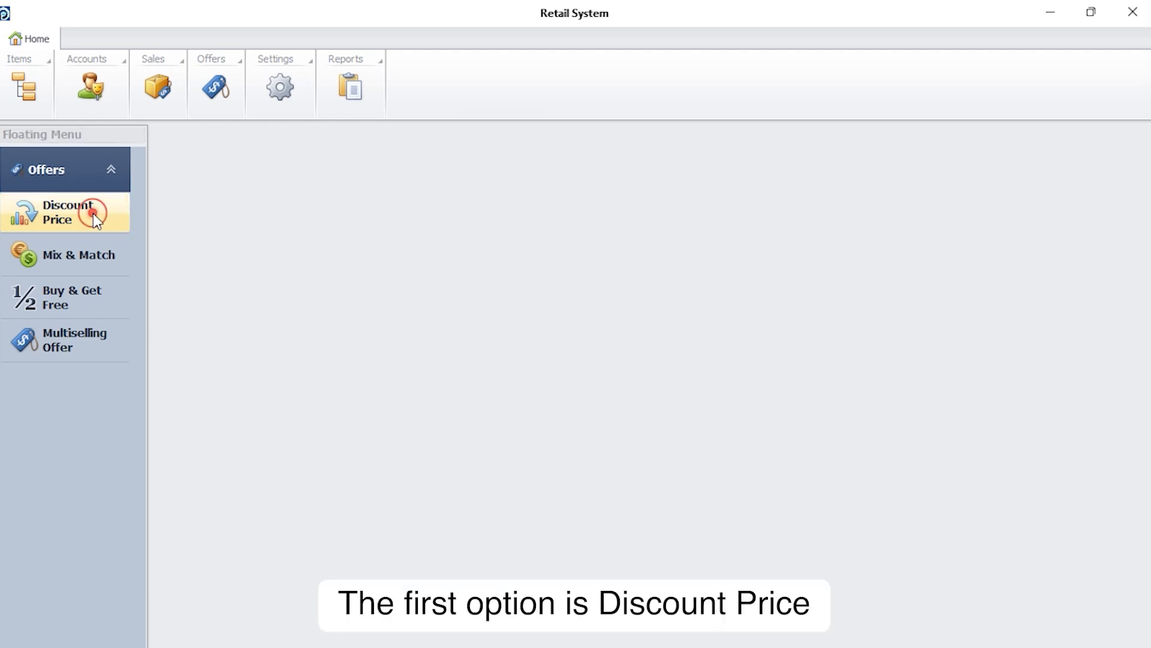
left_click(412, 166)
type("mobile Charger")
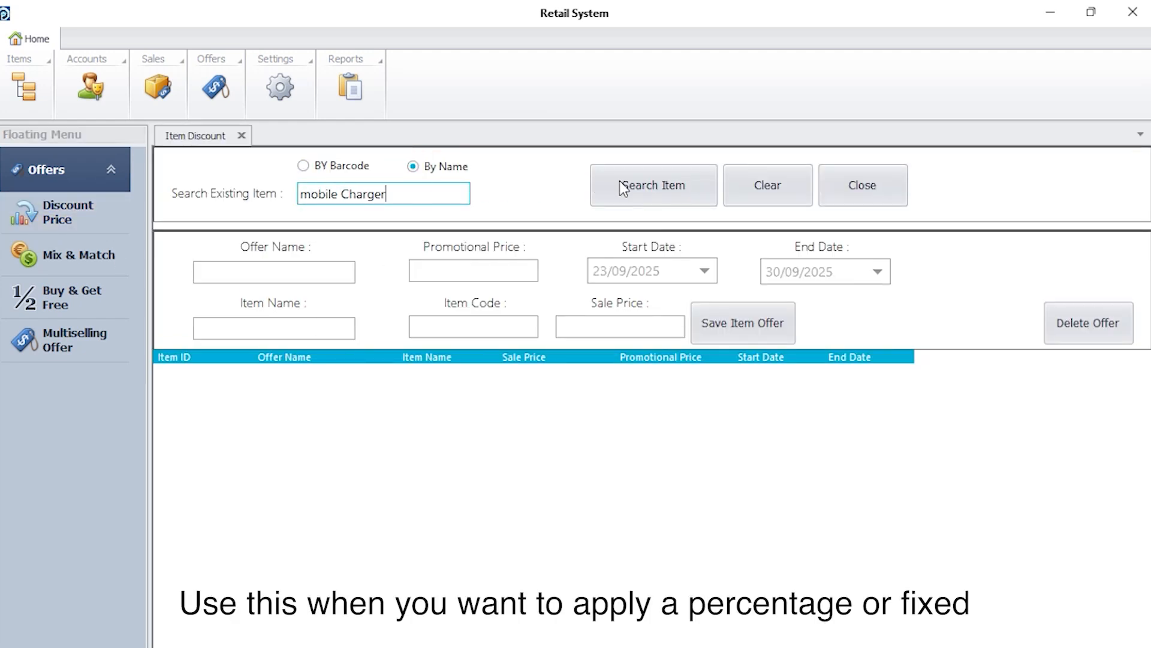
left_click(635, 186)
Step: Save a discount for the Mobile Charger named "Special Offer" with promotional price 2.50 and end date 31/10/2025
type("Special Offer")
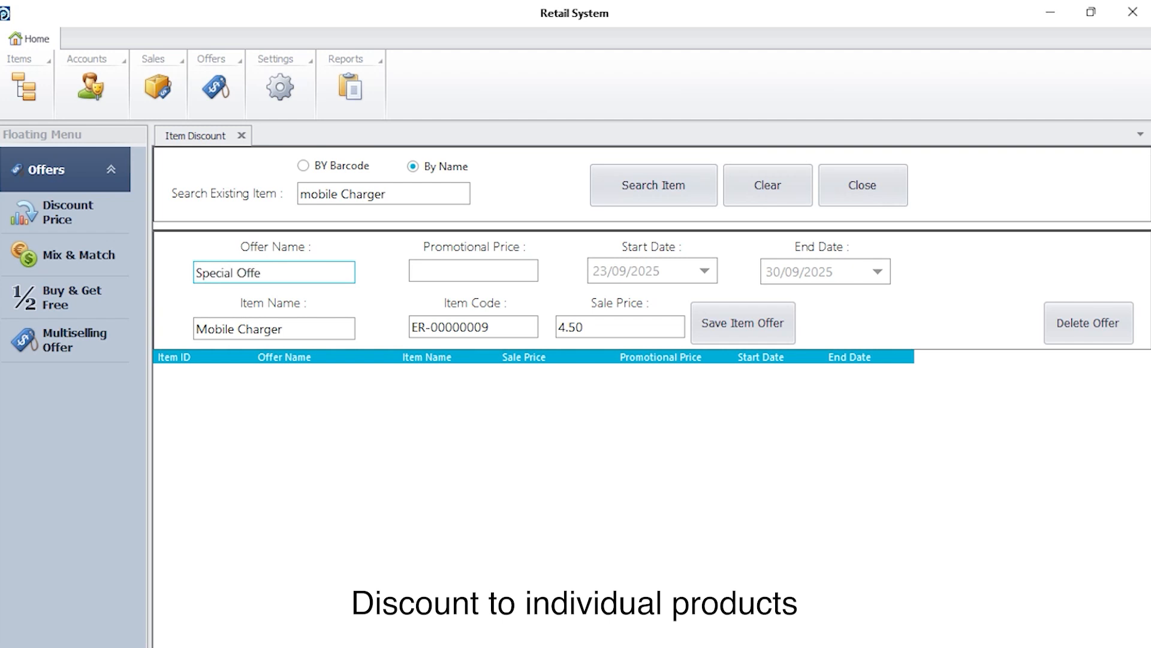
left_click(487, 276)
type("2.50")
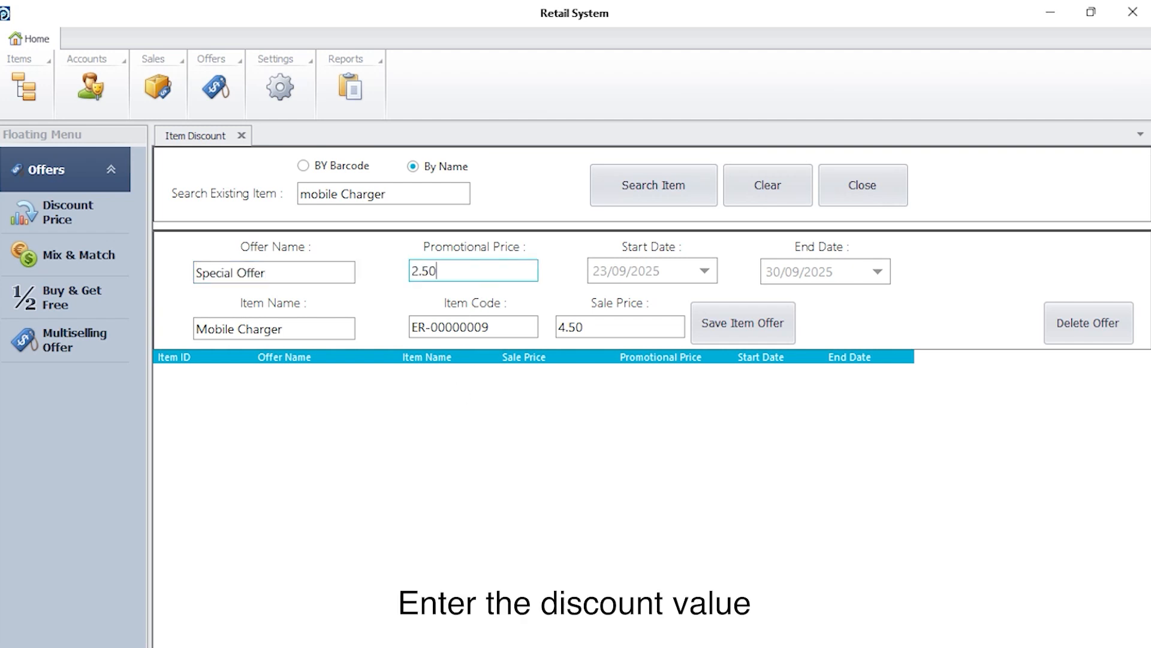
left_click(740, 322)
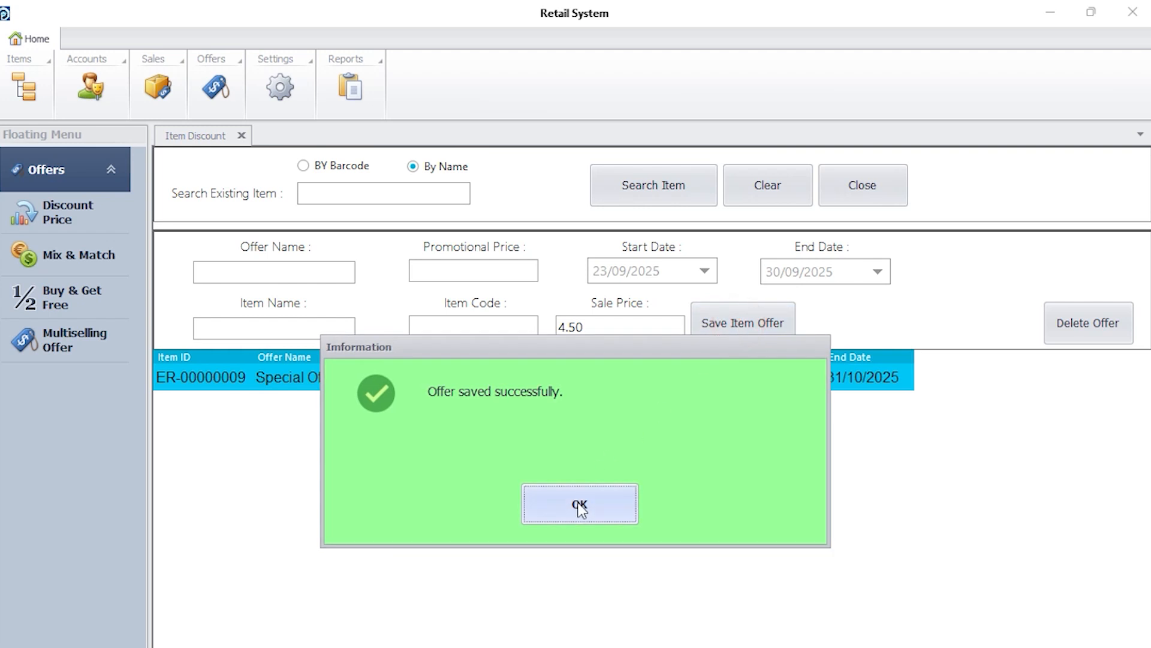
left_click(580, 506)
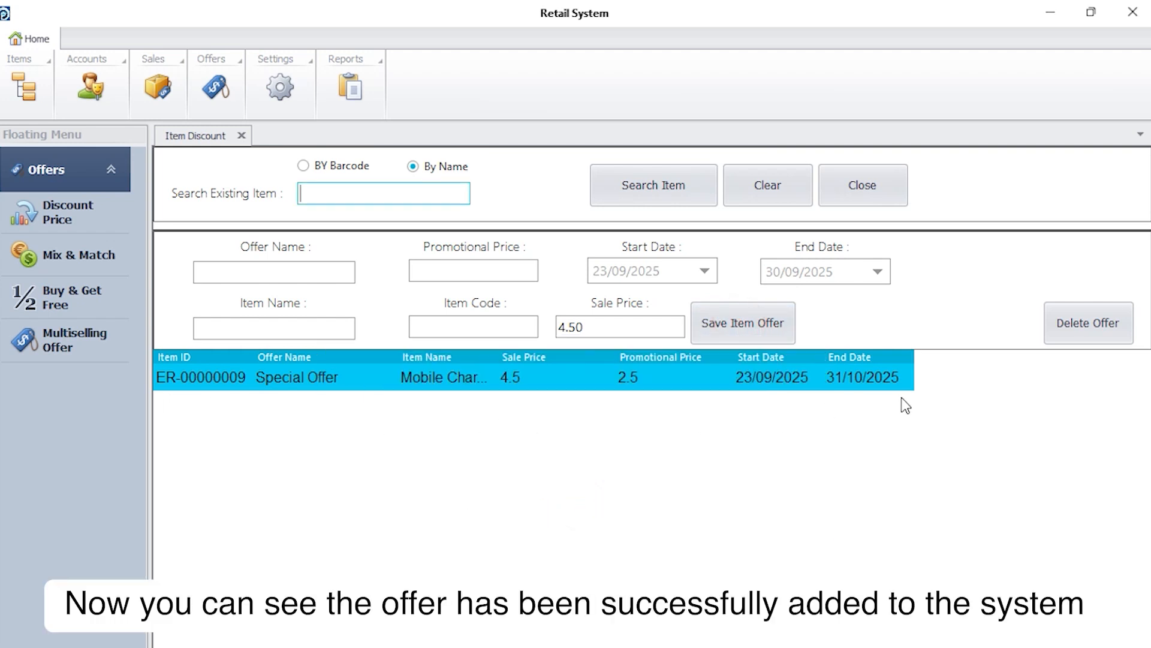
Step: Add the Mobile Charger from the Non VAT category Mobile Accessories to a sale to check its discount, and close the sales screen
left_click(161, 90)
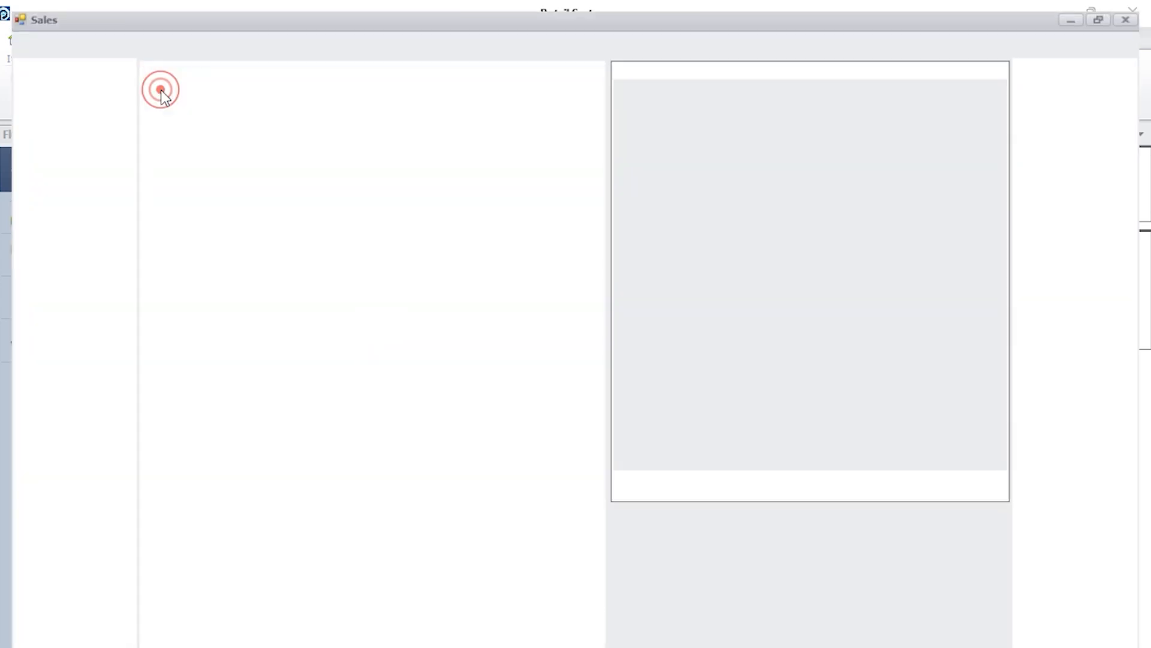
left_click(1115, 230)
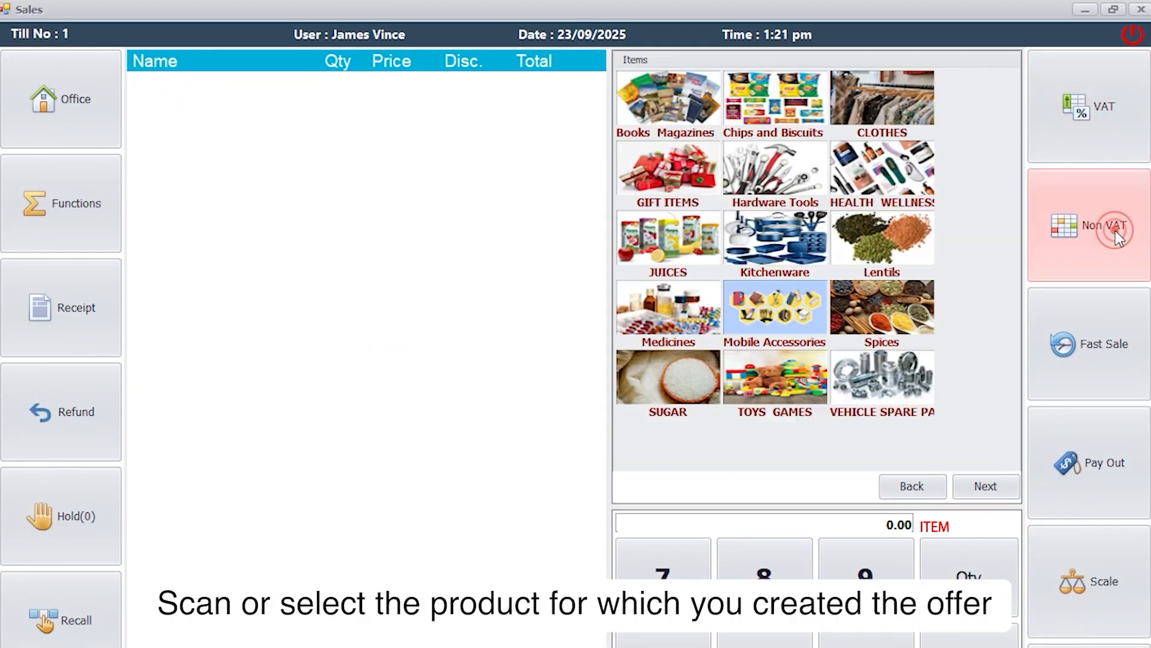
left_click(776, 325)
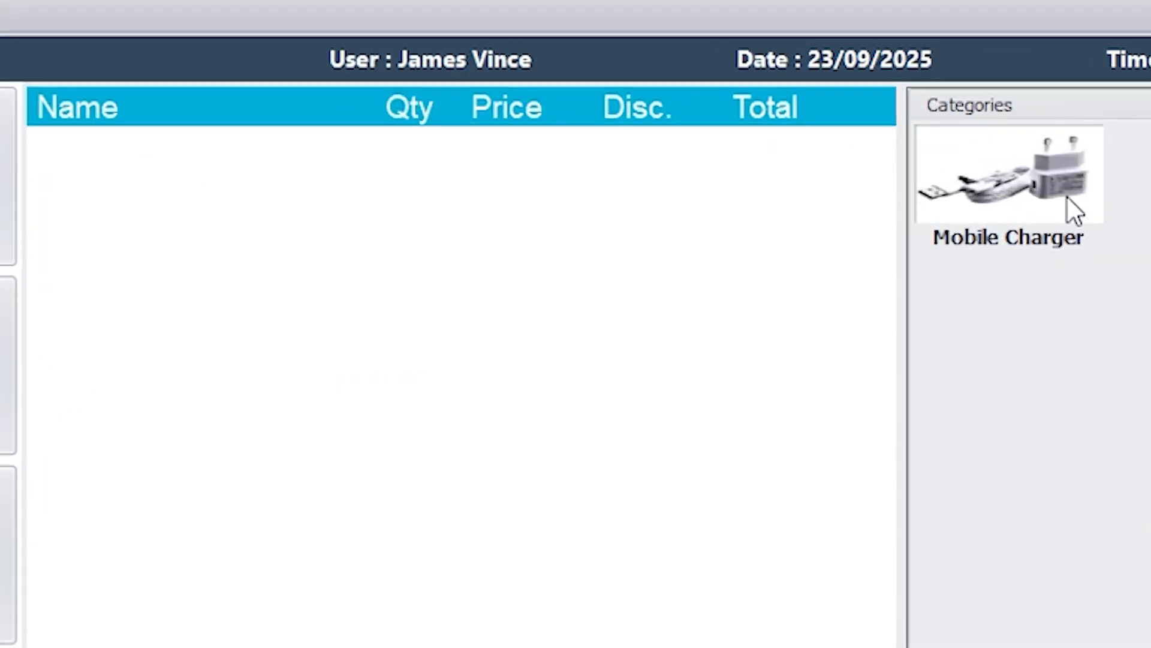
left_click(1069, 198)
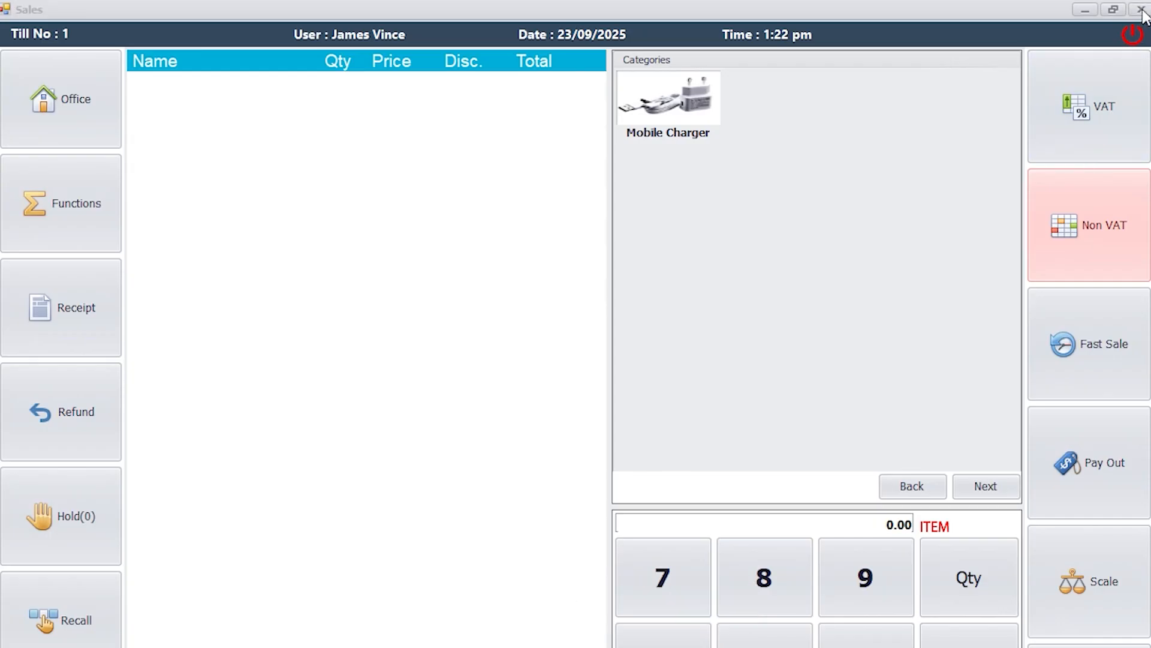
left_click(1142, 10)
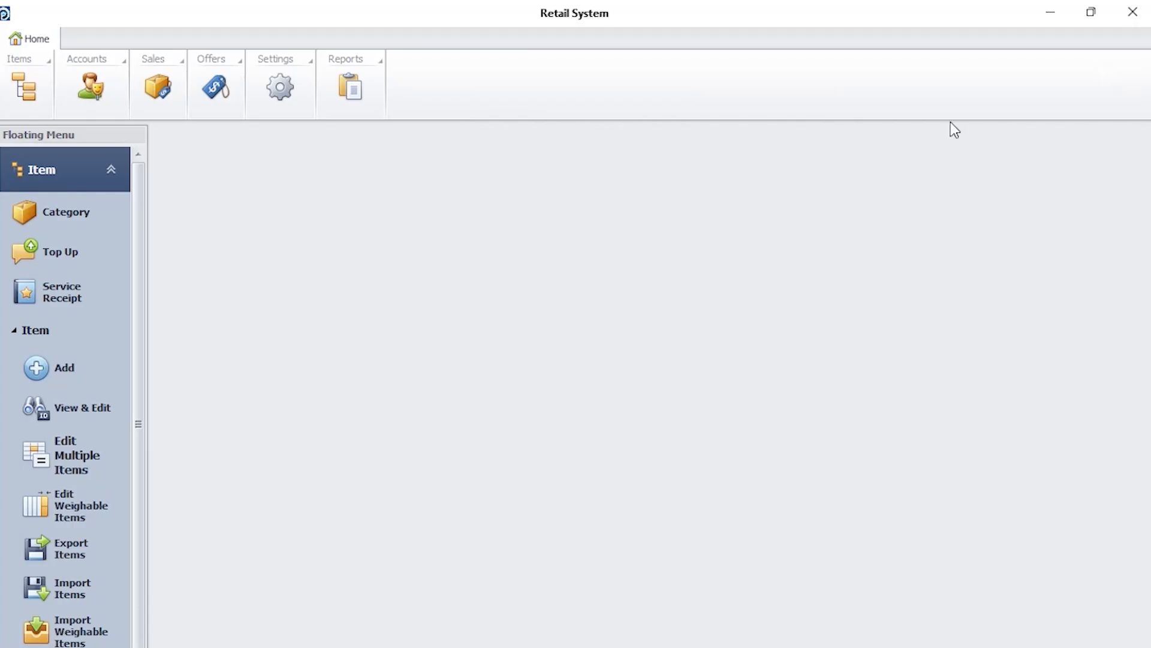
Step: Start a Mix & Match offer named "Drinks Today" with quantity 3 and promotional price 5
left_click(213, 95)
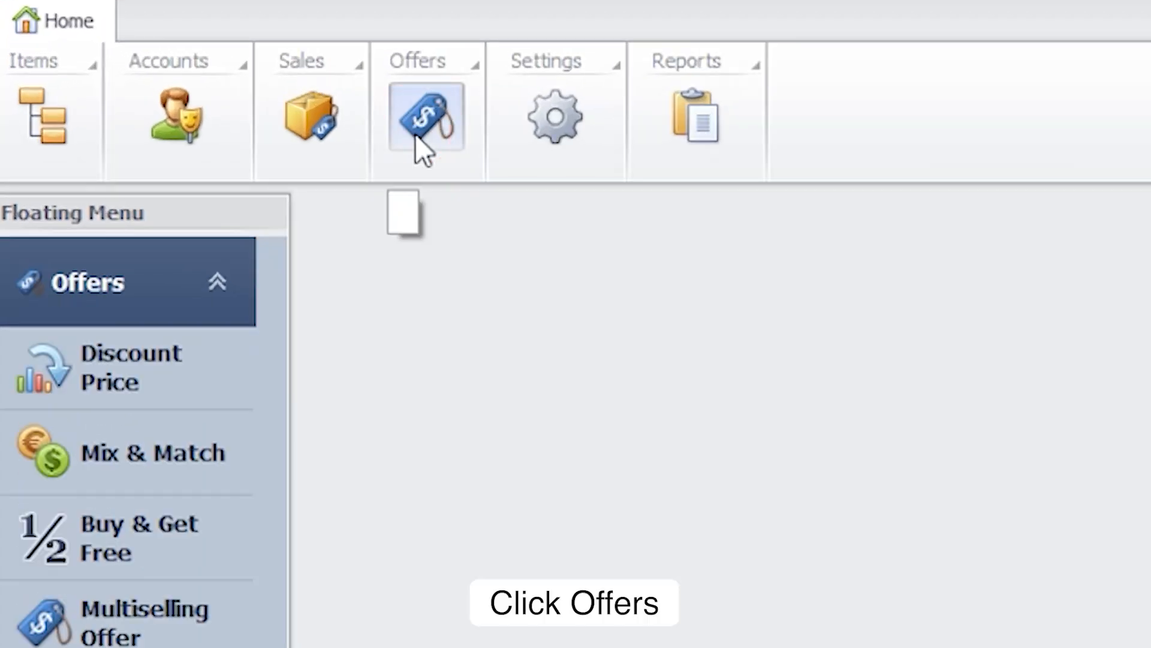
left_click(213, 449)
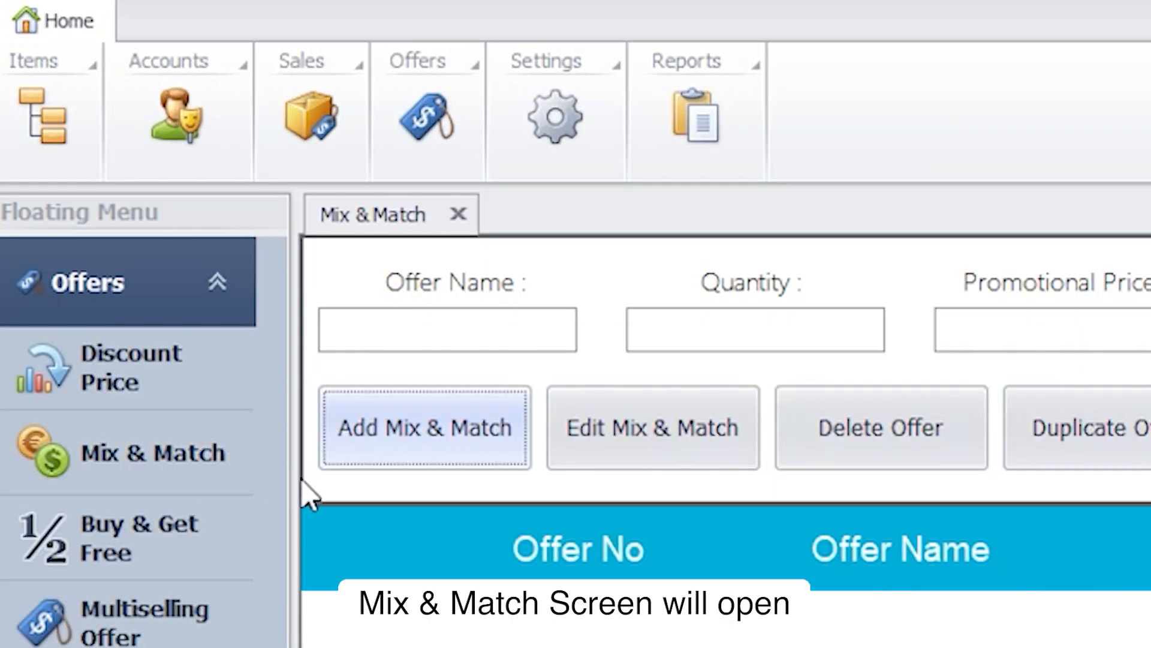
left_click(387, 336)
type("Drinks Toda")
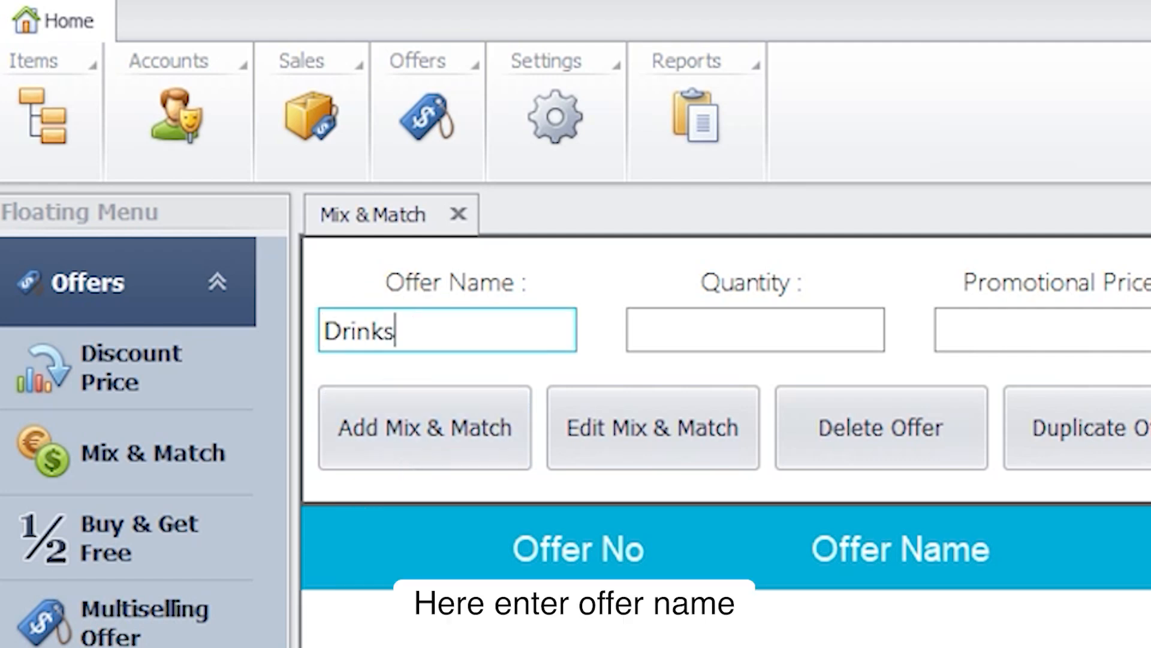
type("y")
left_click(707, 328)
type("3")
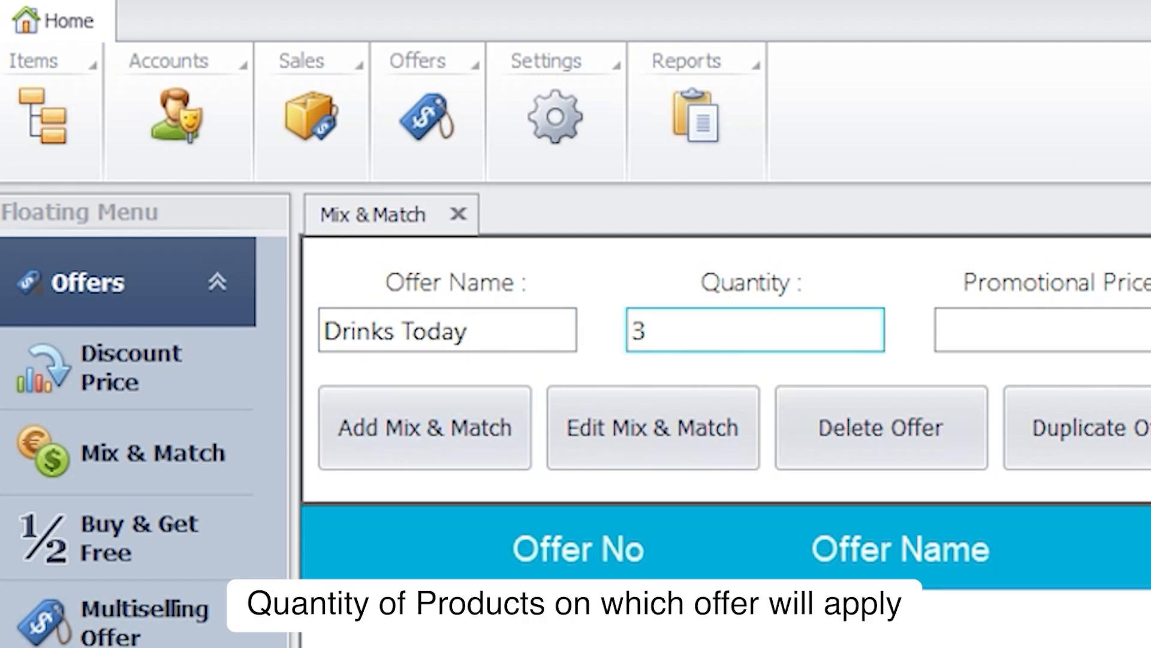
left_click(1004, 329)
type("5")
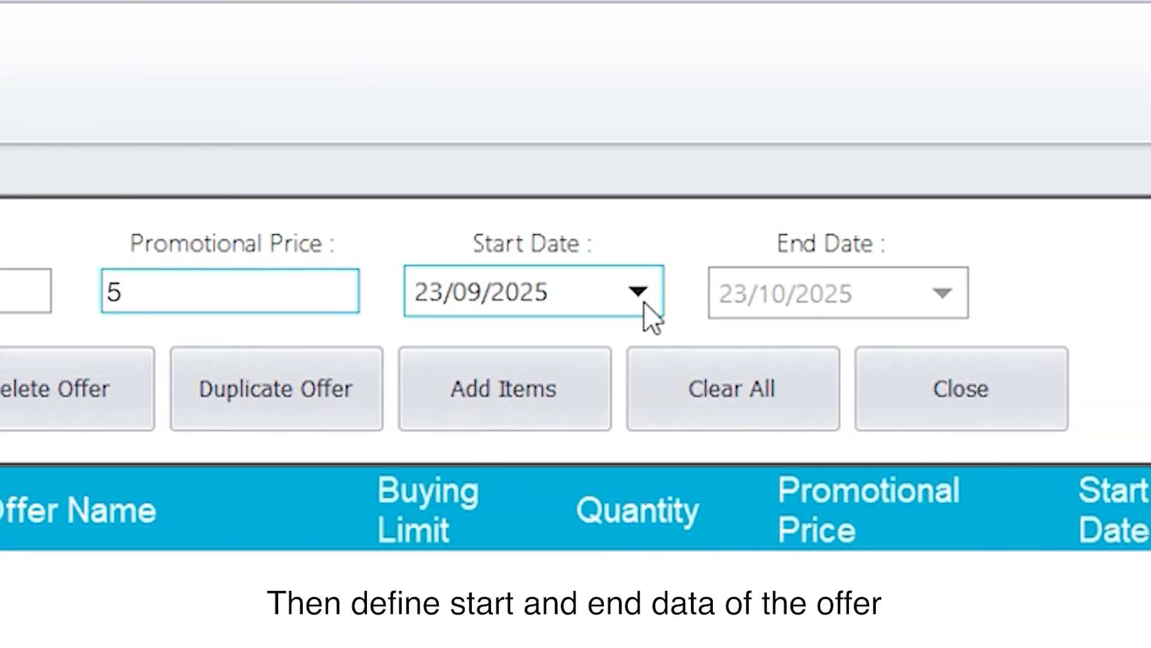
Step: Set the Drinks Today offer's end date to 31/10/2025 and add it as a Mix & Match offer
left_click(1148, 333)
left_click(642, 297)
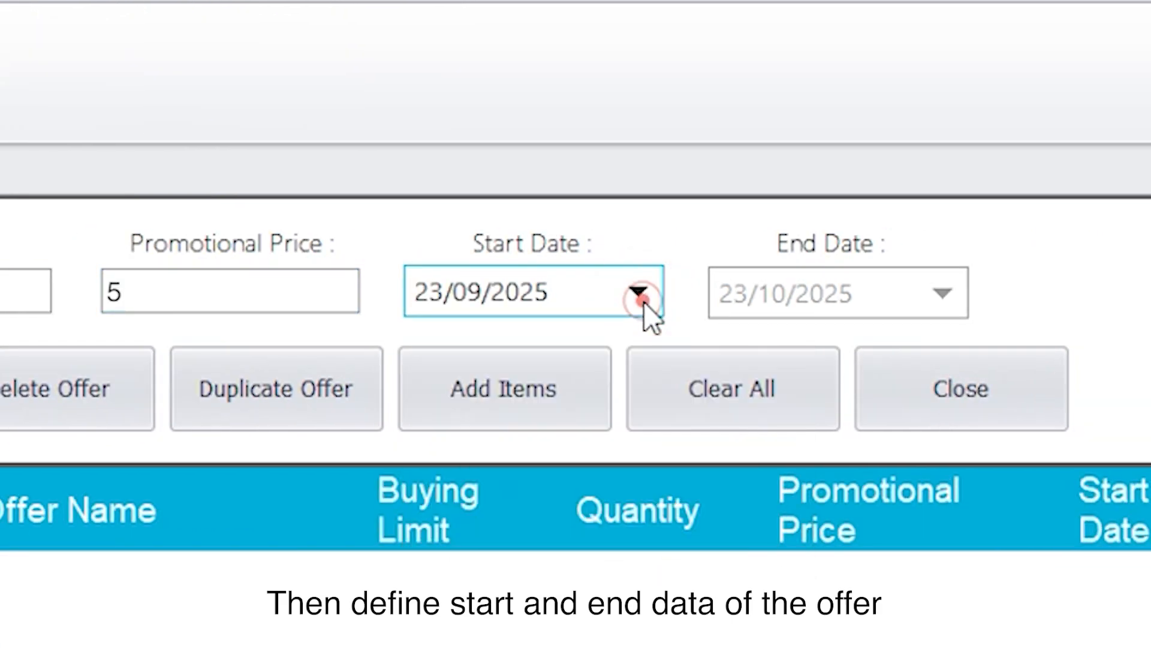
left_click(945, 294)
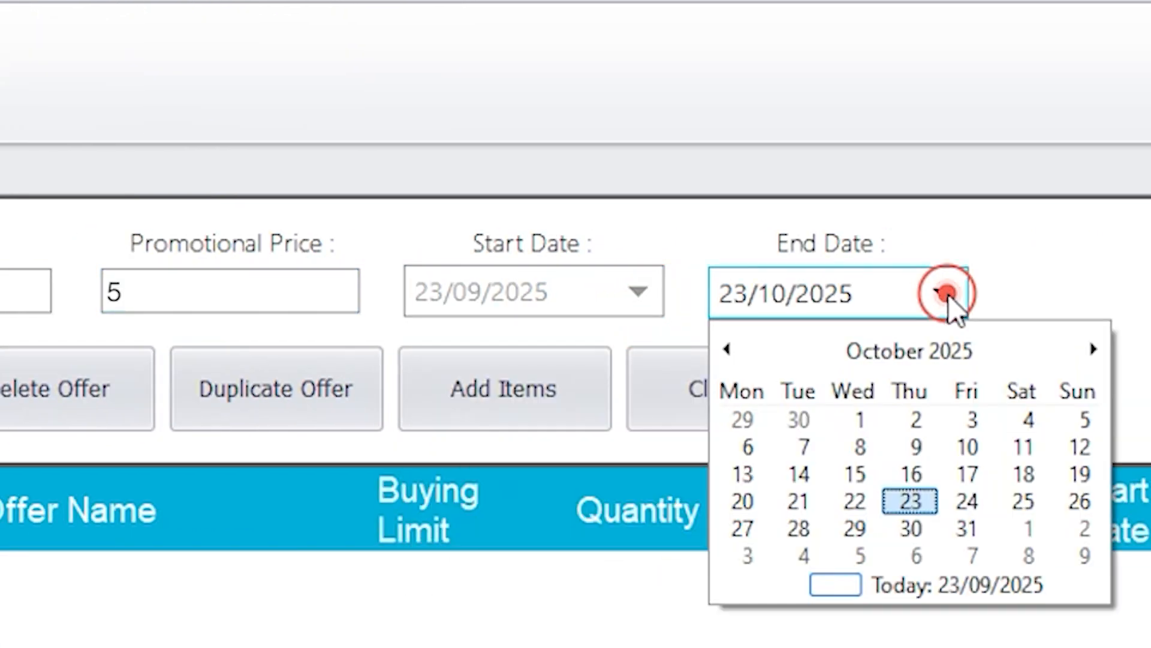
left_click(966, 528)
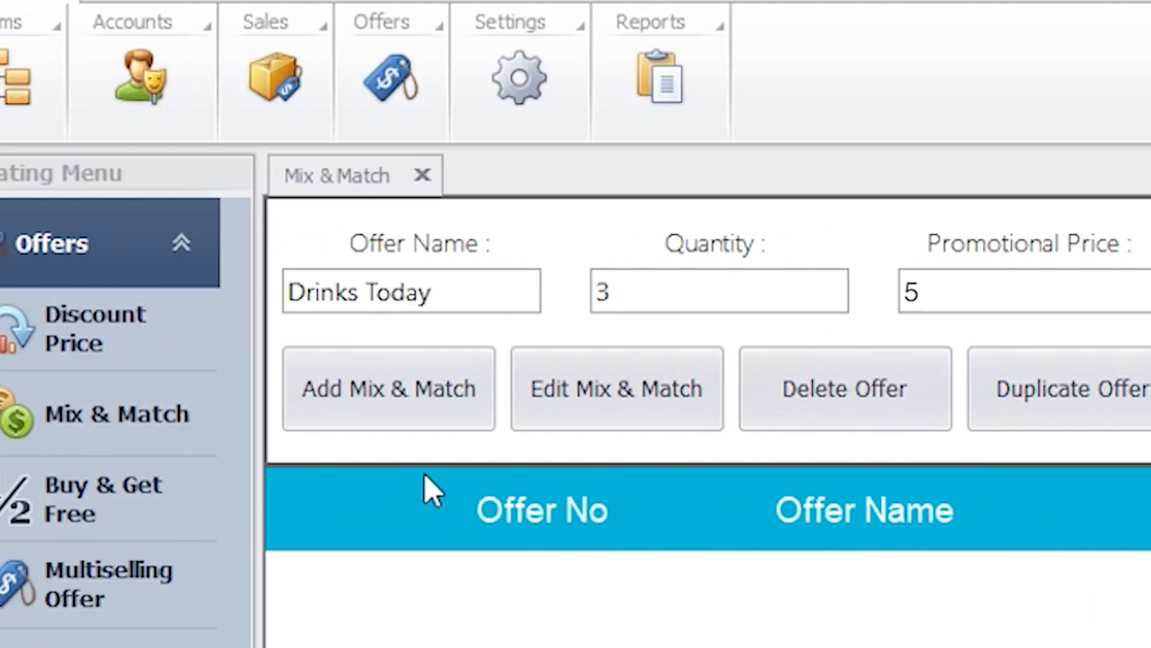
left_click(418, 393)
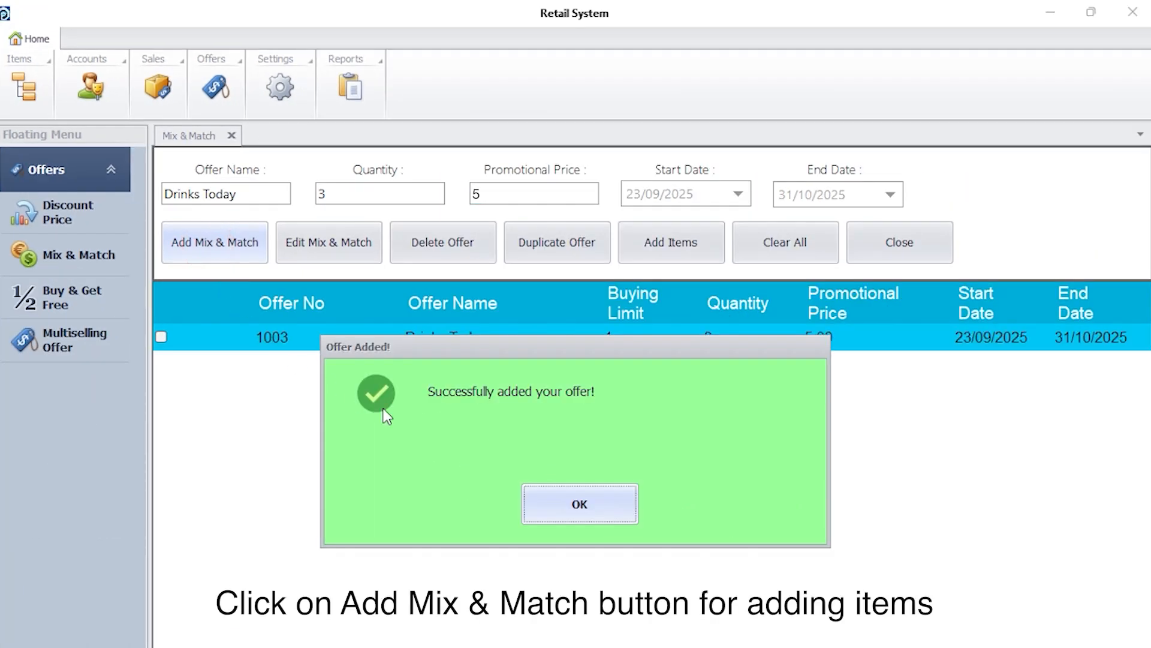
Step: Open the item list of the Drinks Today Mix & Match offer and add Coca Cola by name
left_click(618, 503)
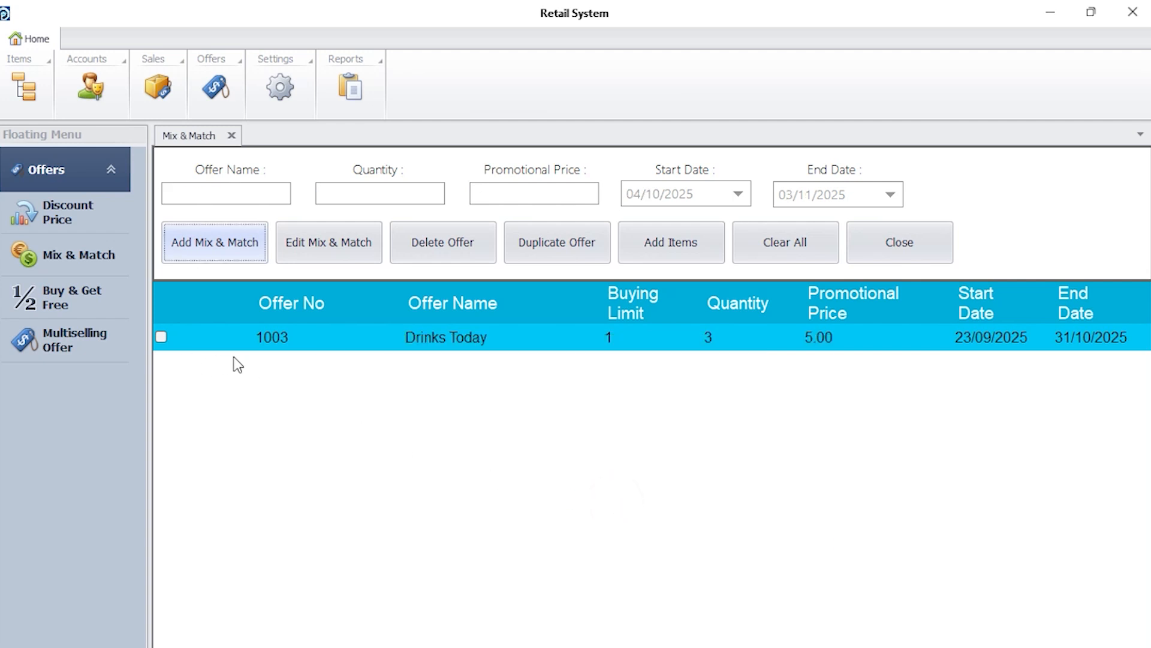
double_click(413, 343)
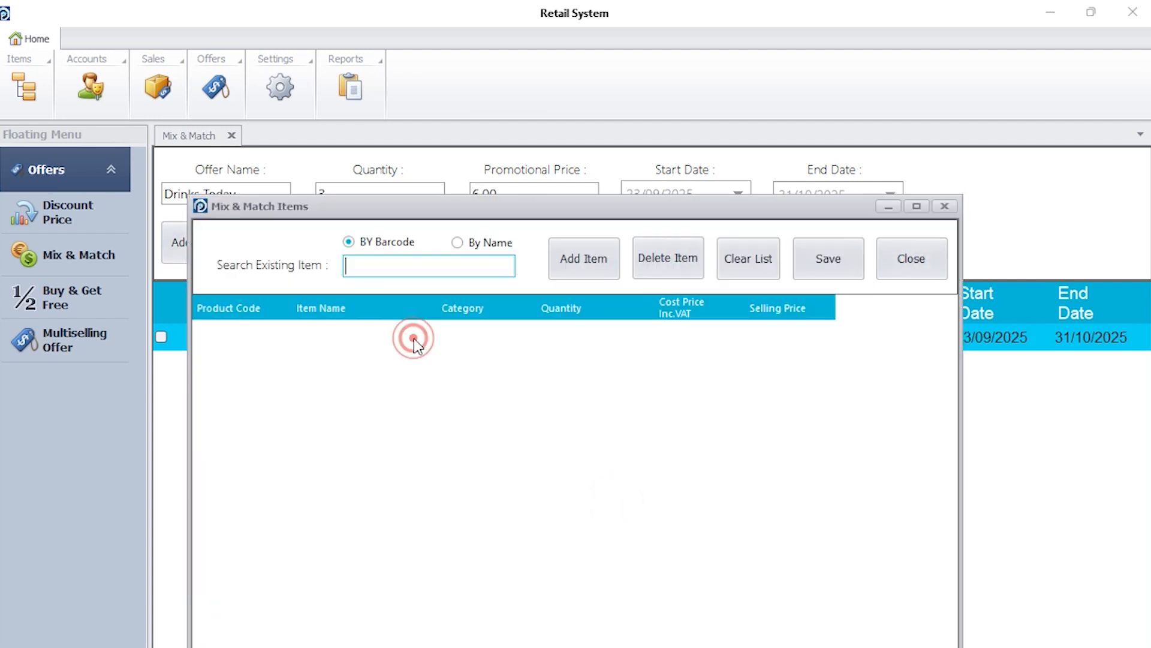
left_click(457, 242)
left_click(394, 264)
type("c")
left_click(400, 300)
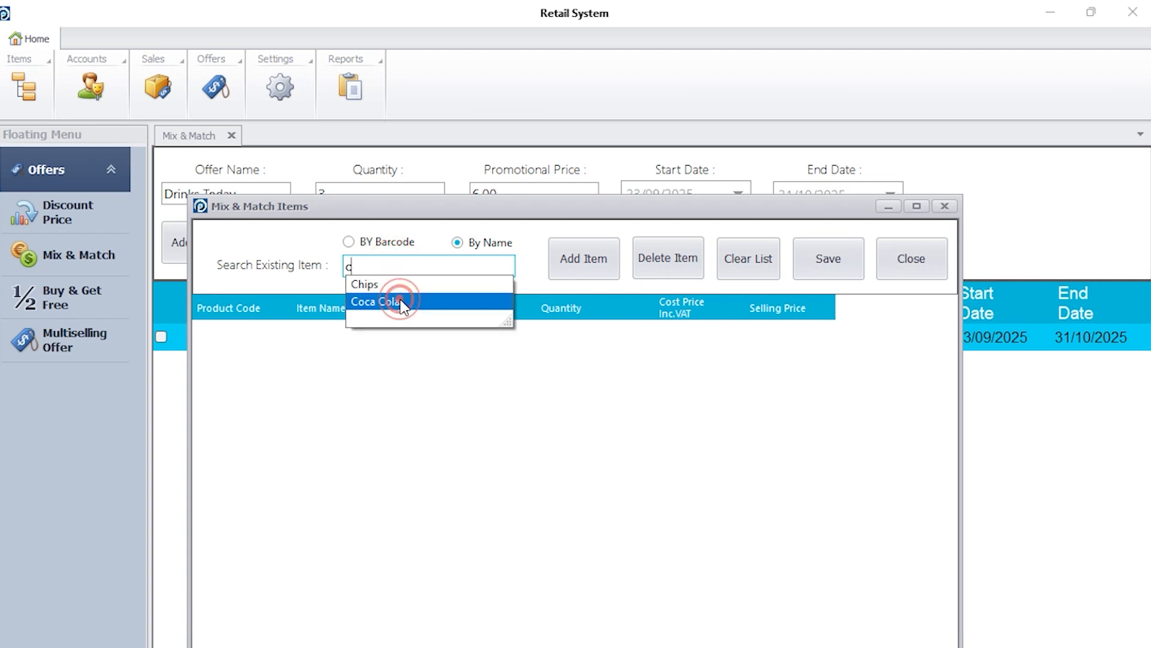
Step: Add Sprite and Fanta by name to the Mix & Match items and save the list
type("s")
left_click(402, 267)
left_click(367, 293)
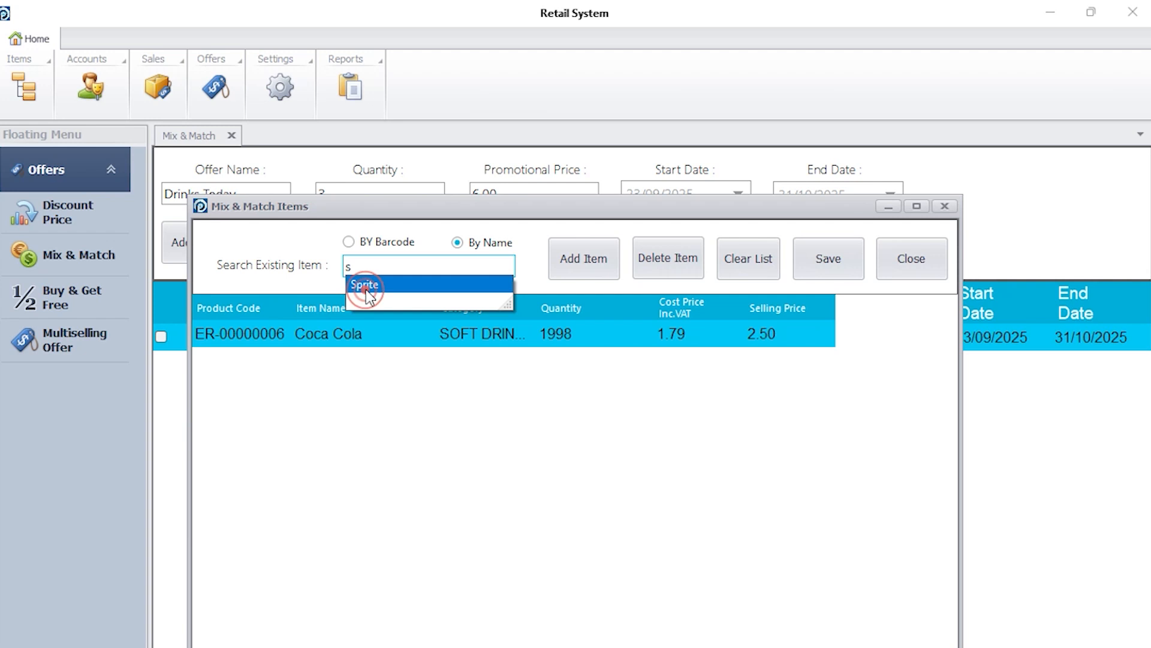
left_click(481, 267)
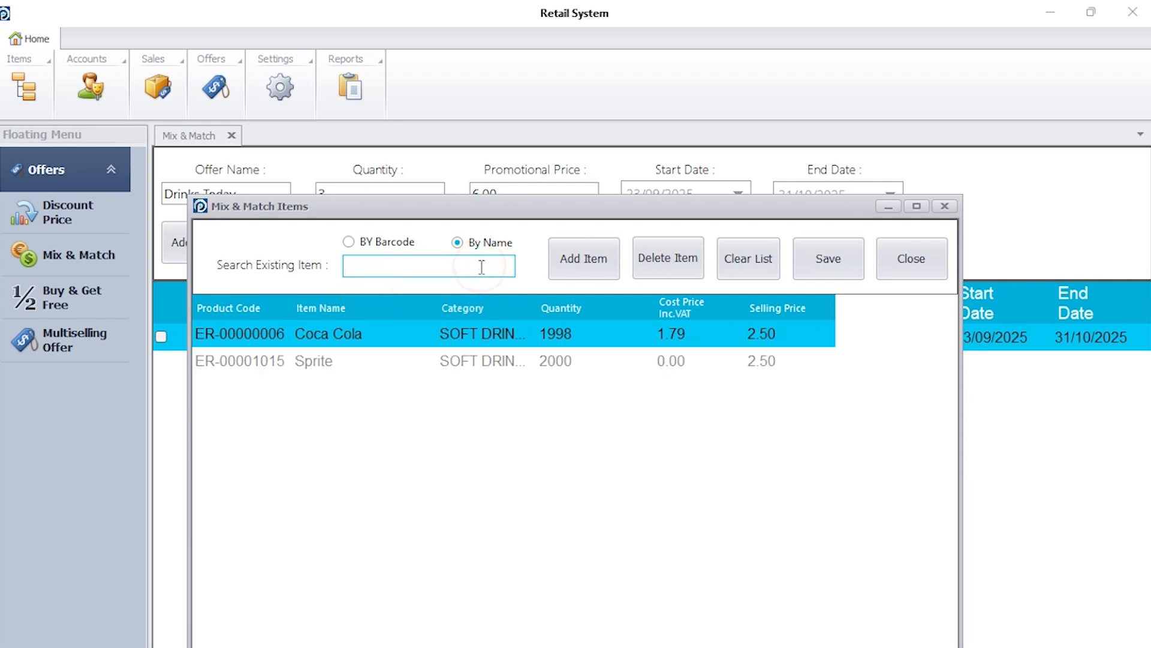
type("f")
left_click(418, 288)
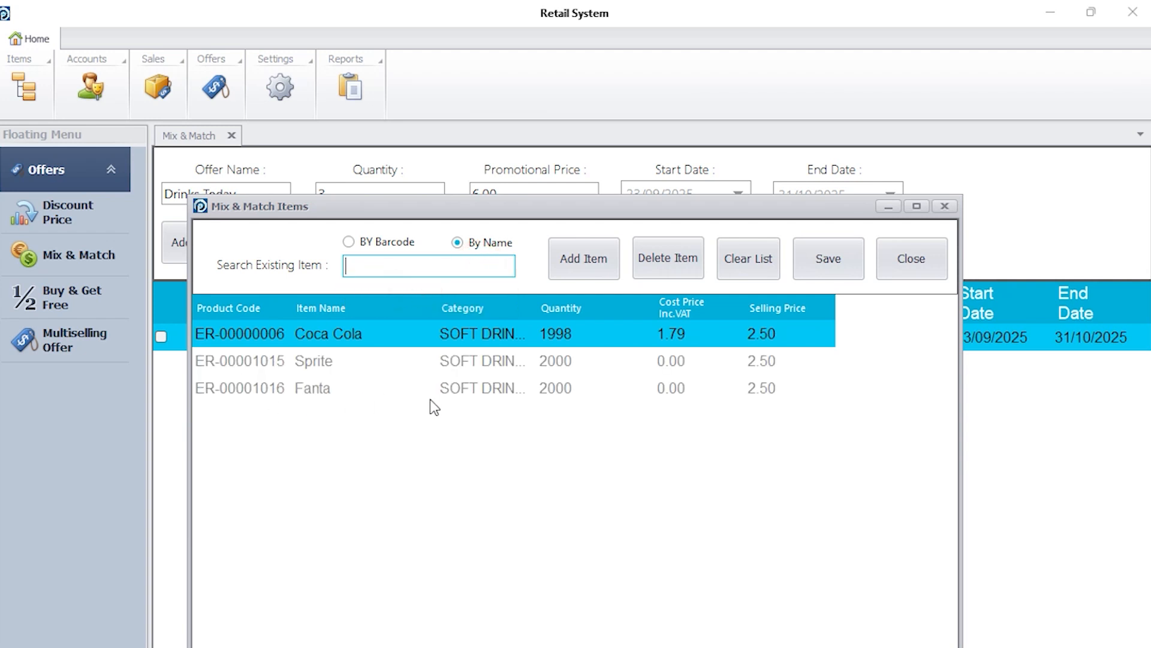
left_click(833, 269)
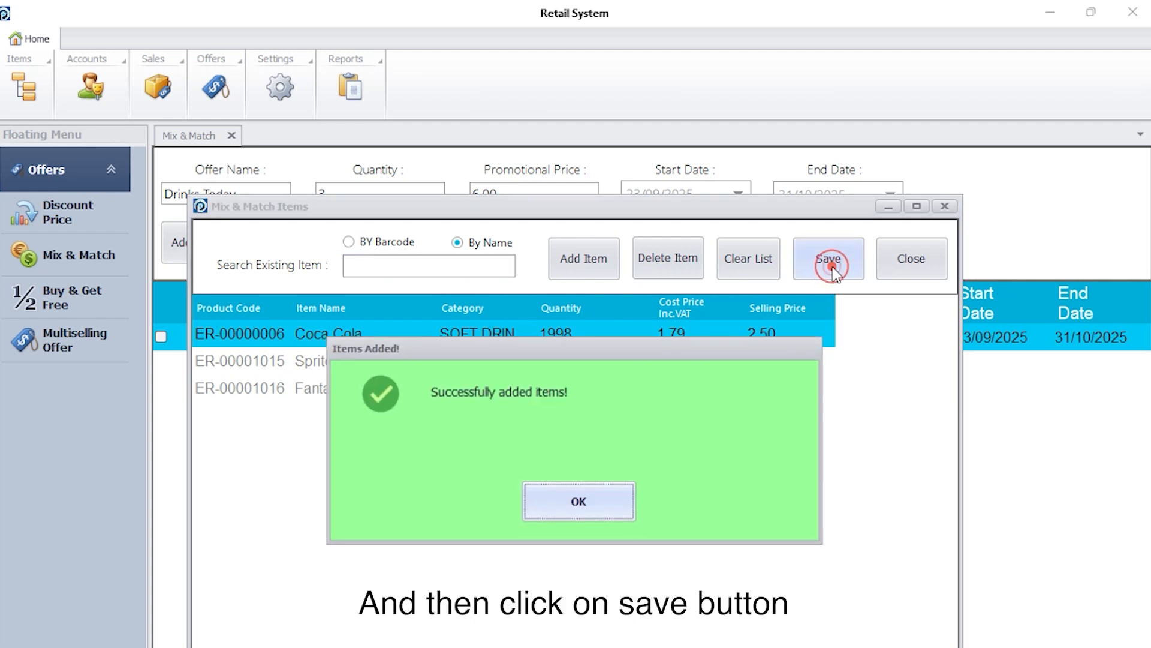
left_click(587, 503)
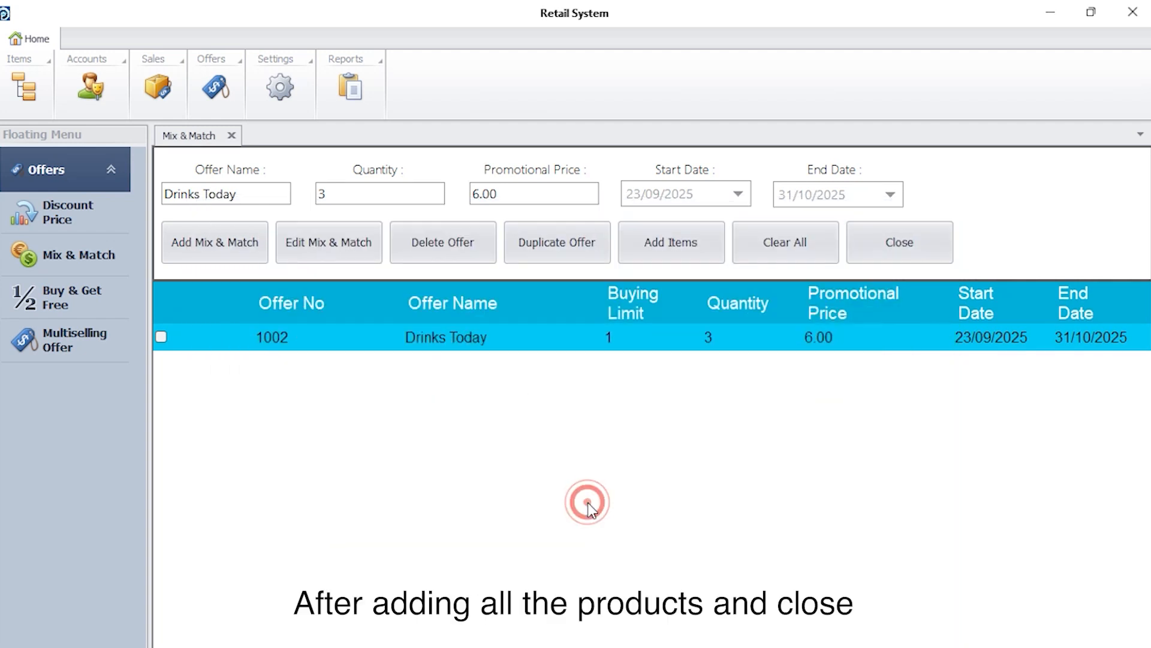
Step: On the sales screen, add one Coca Cola, one Sprite and one Fanta from the soft drinks category to check the Mix & Match offer
left_click(165, 100)
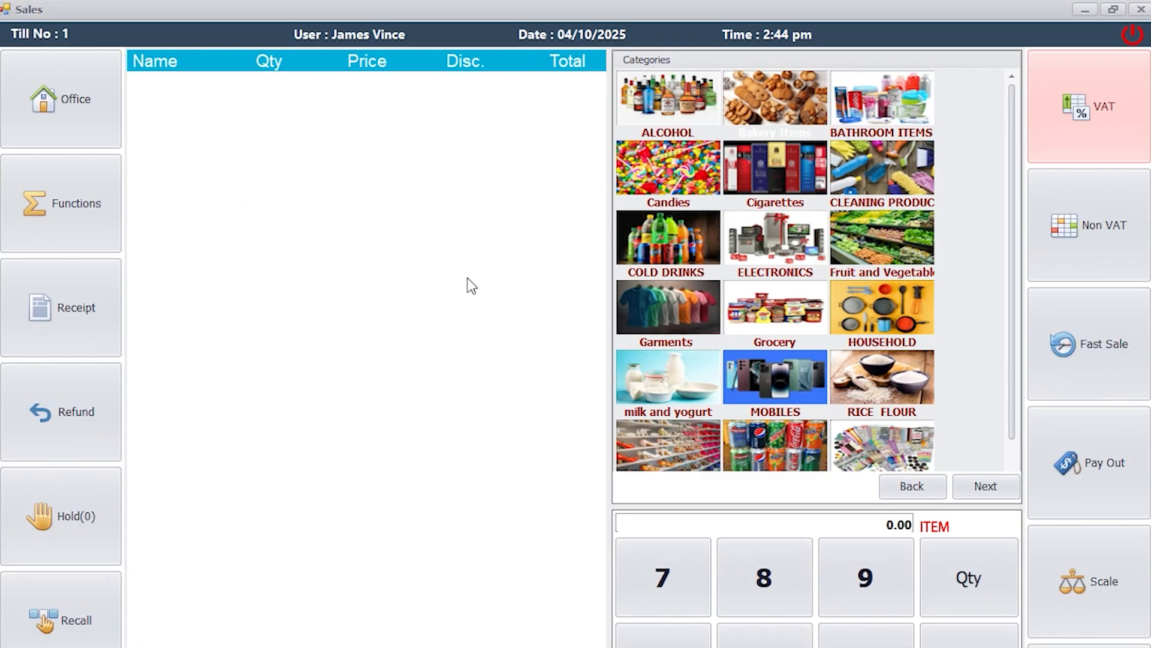
left_click(762, 437)
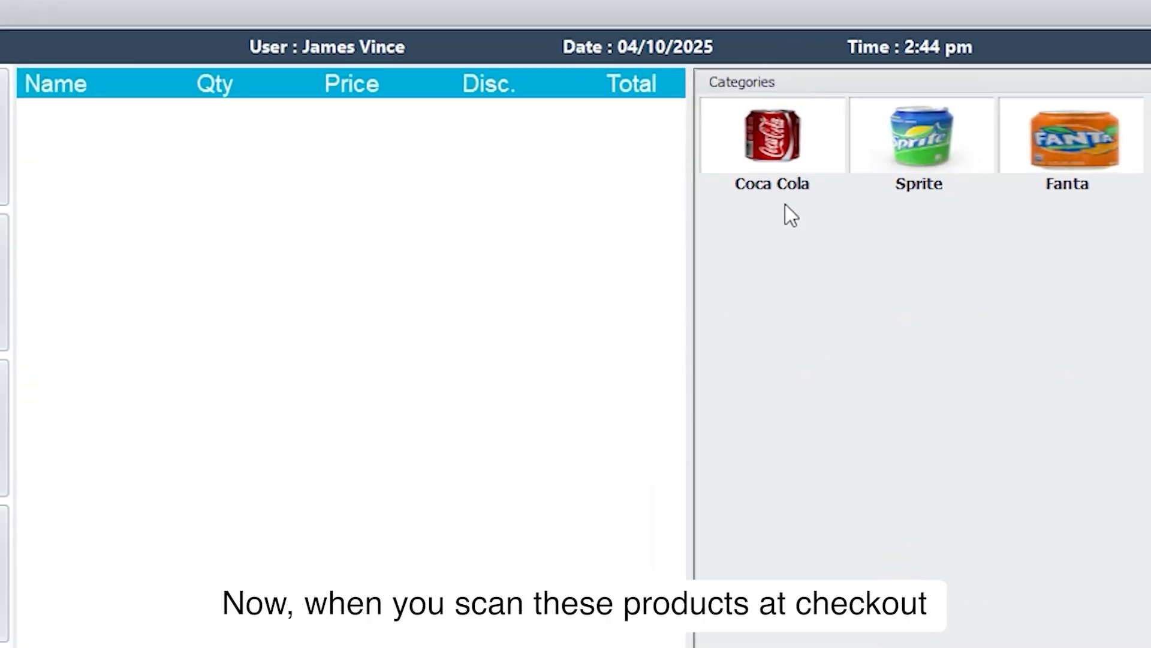
left_click(779, 149)
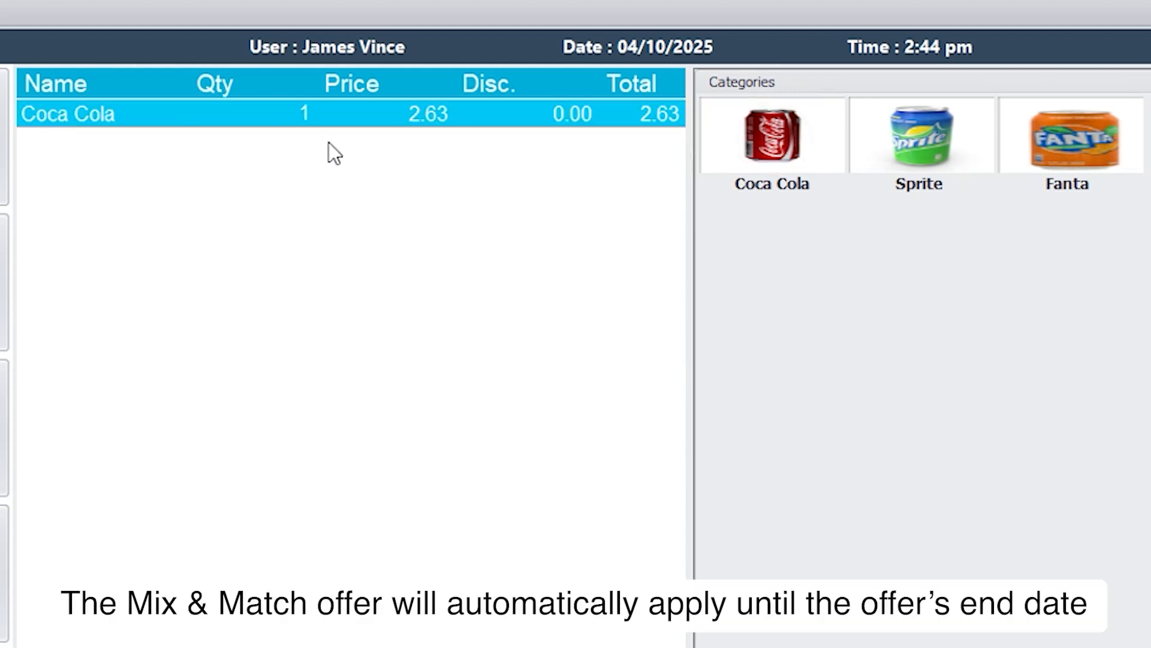
left_click(916, 157)
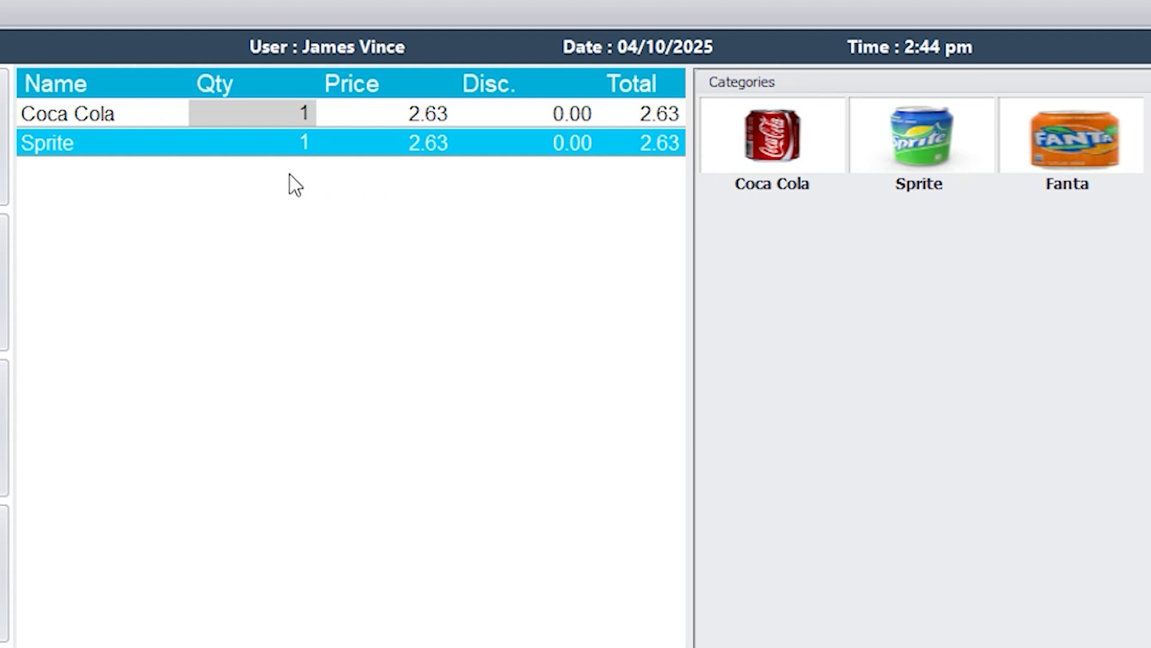
left_click(1066, 153)
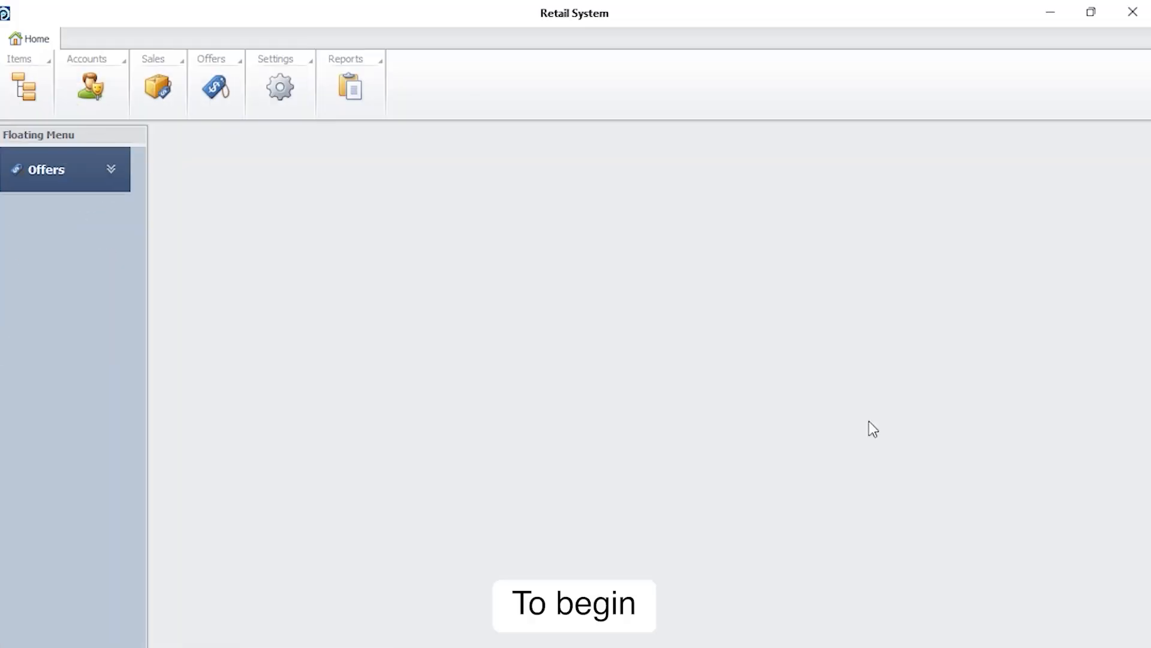
Step: Start a Buy & Get Free offer and add Nutella Peanut butter by name as Item X
left_click(111, 169)
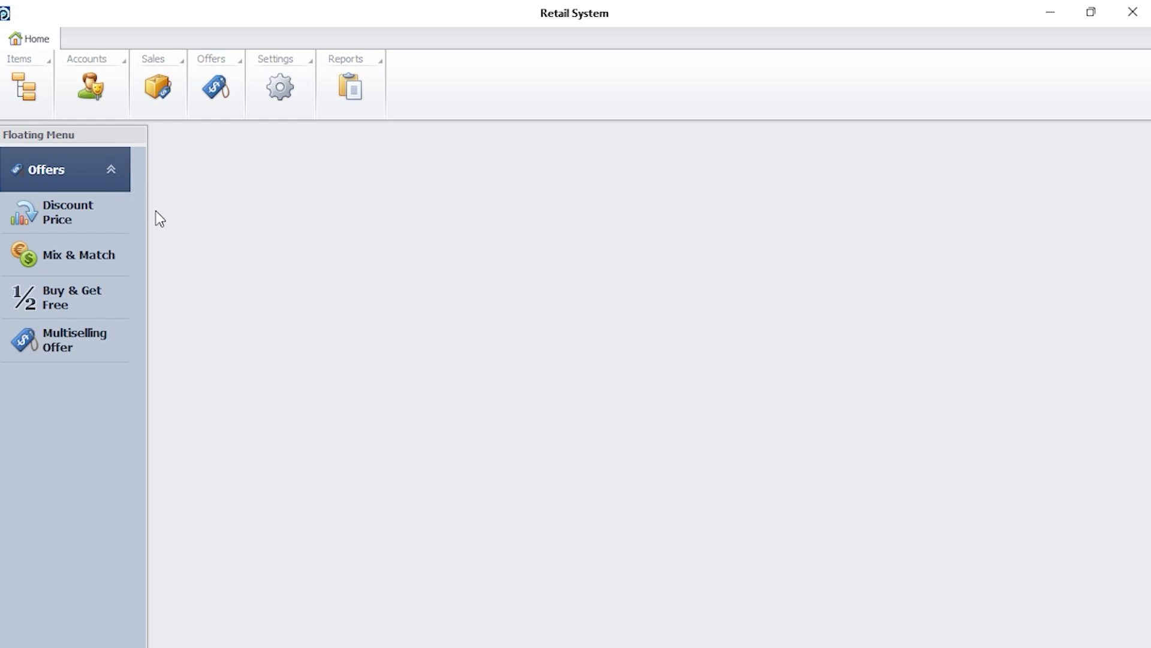
left_click(126, 304)
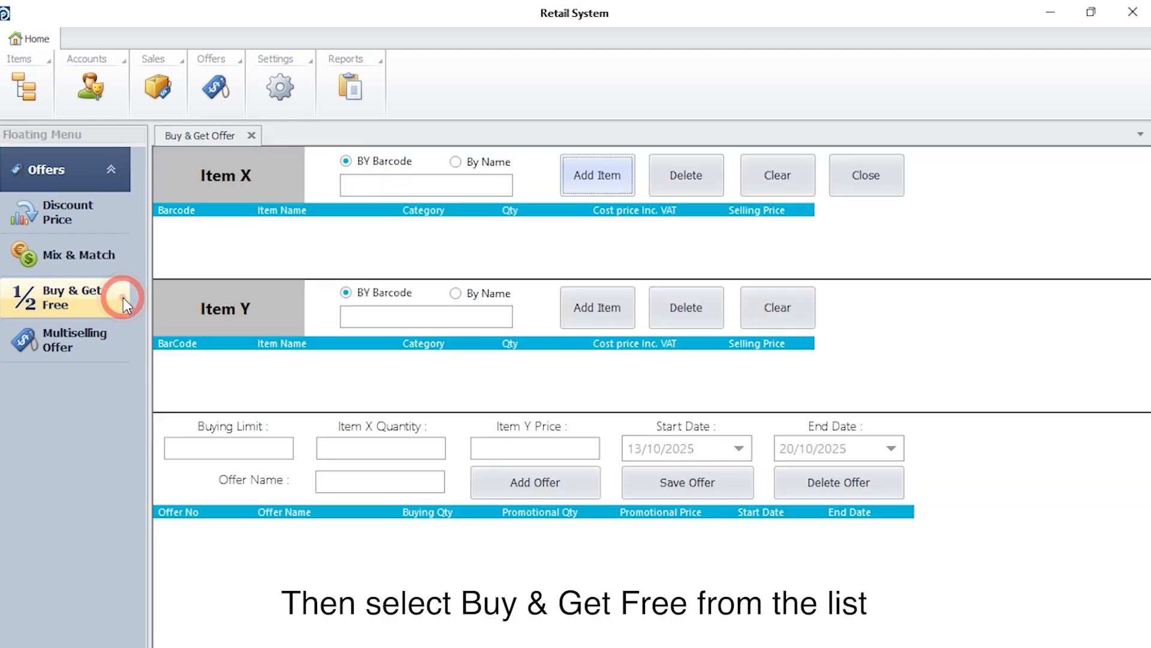
left_click(462, 161)
left_click(380, 186)
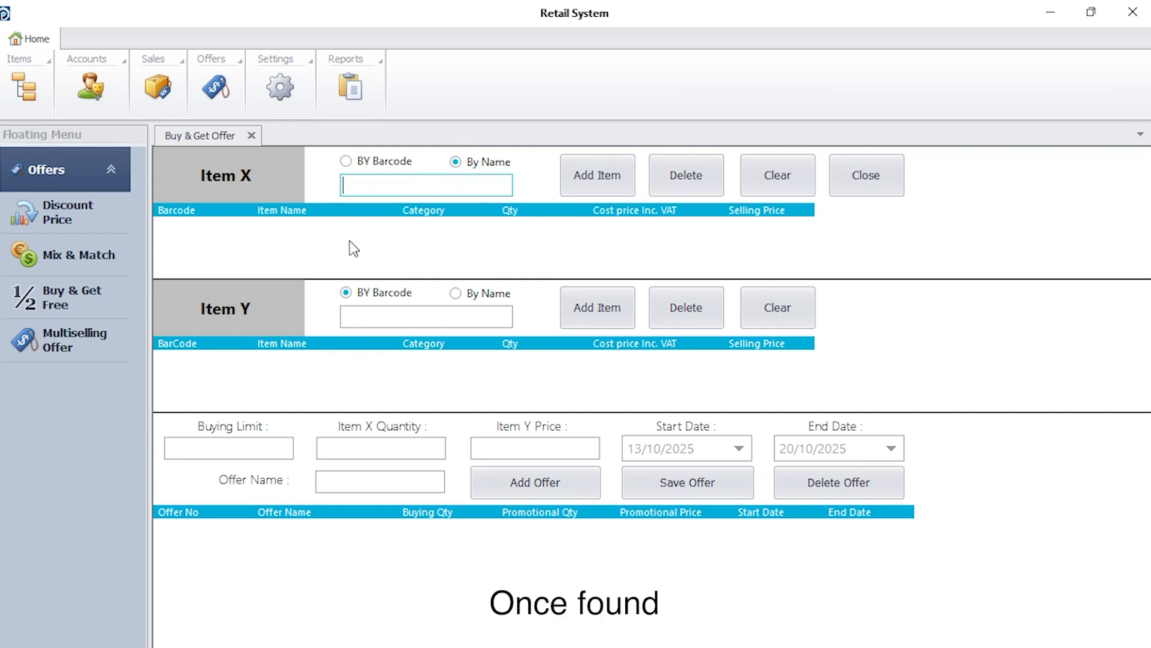
type("nu")
left_click(373, 207)
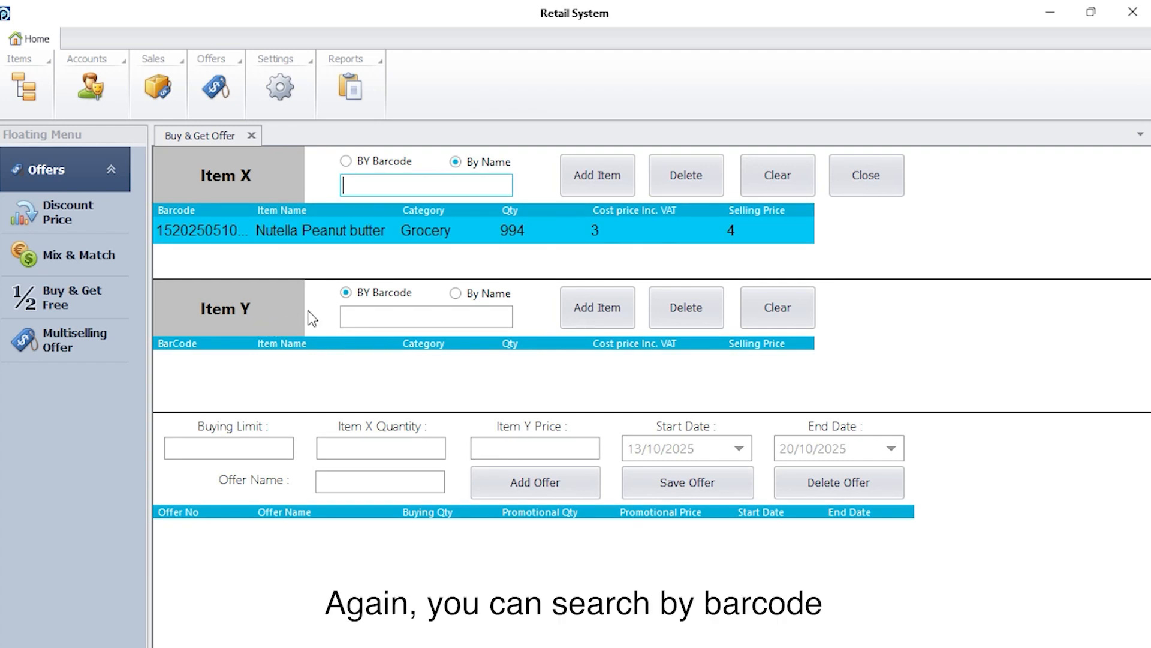
Step: Find Nutella Peanut butter by name and add it as Item Y of the offer
left_click(456, 296)
left_click(395, 315)
type("nu")
left_click(358, 337)
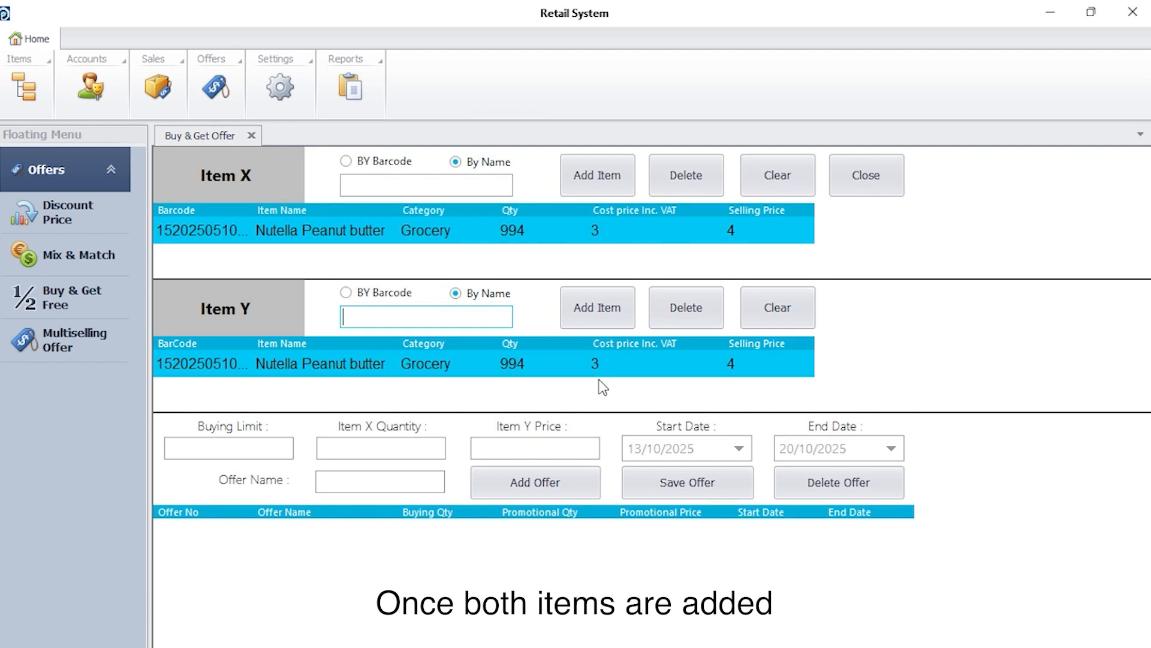
Step: Set buying limit 1, Item X quantity 2 and Item Y price 0, and name the offer "Special Offer"
left_click(179, 450)
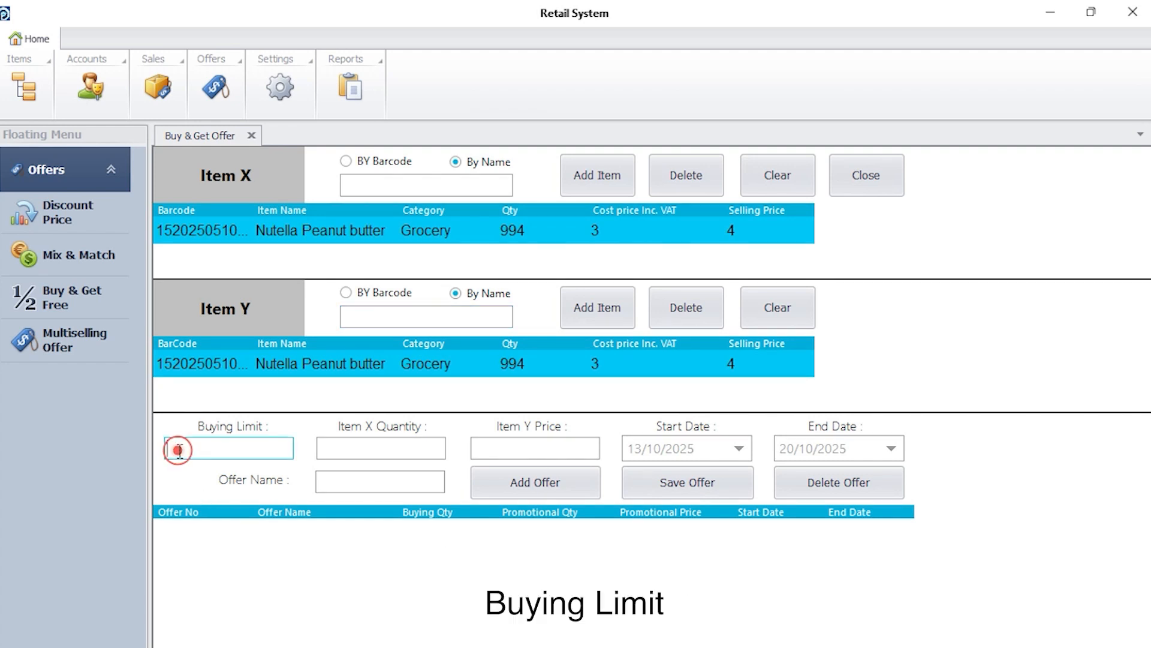
type("1")
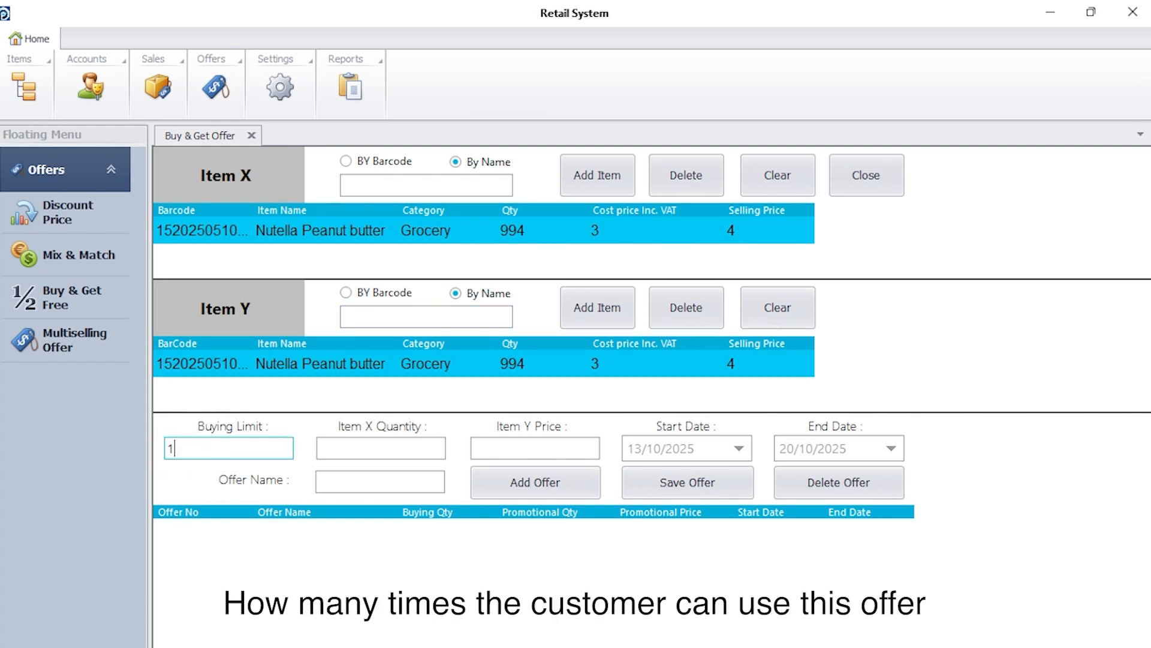
left_click(329, 451)
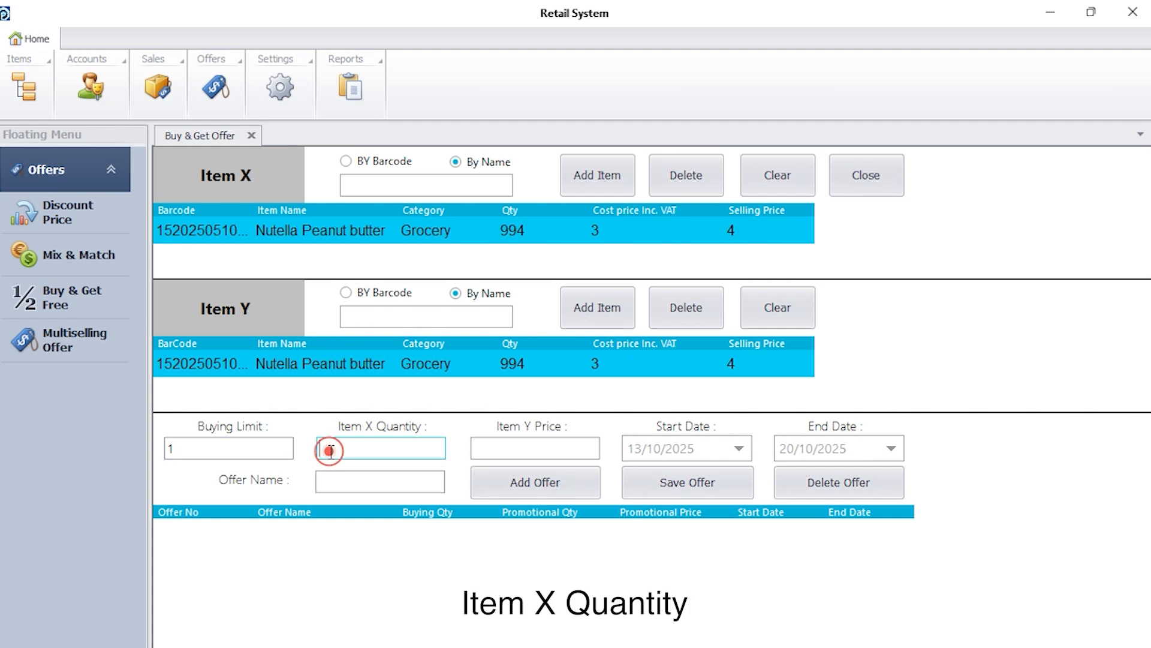
type("2")
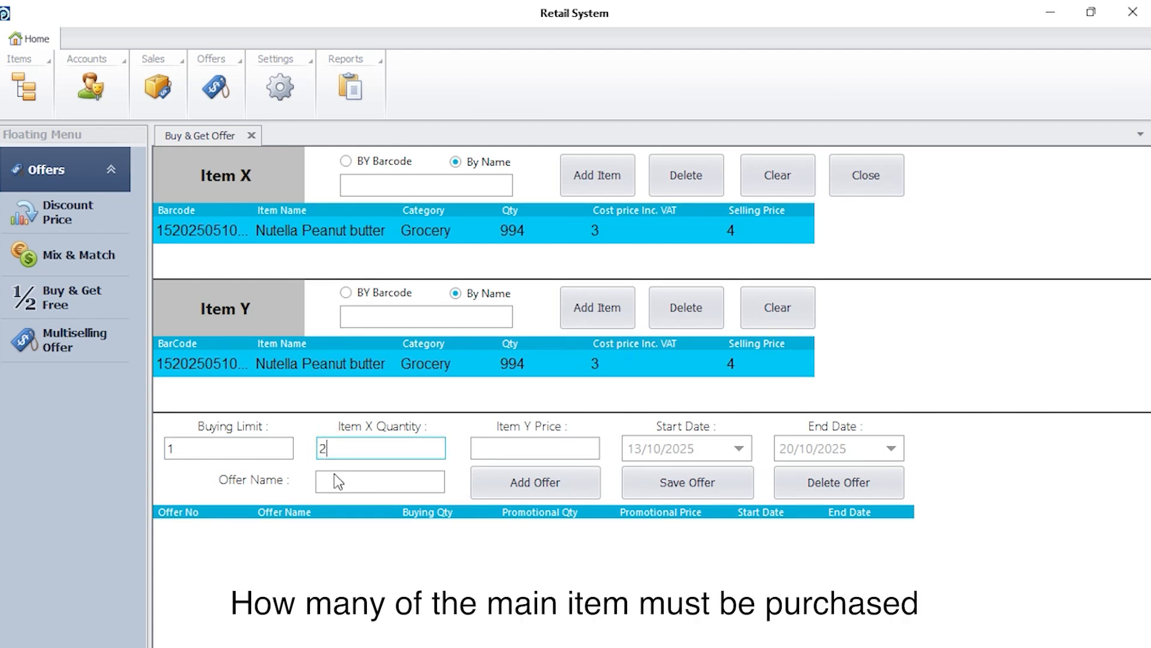
left_click(480, 447)
type("0")
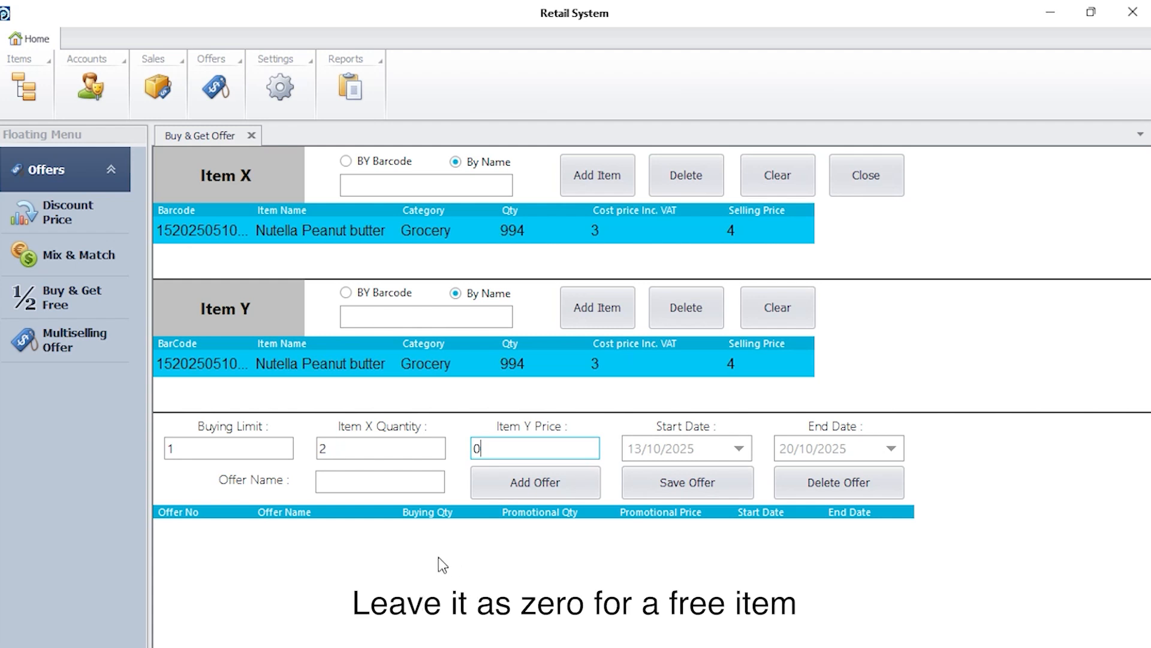
left_click(327, 481)
type("Special Offer")
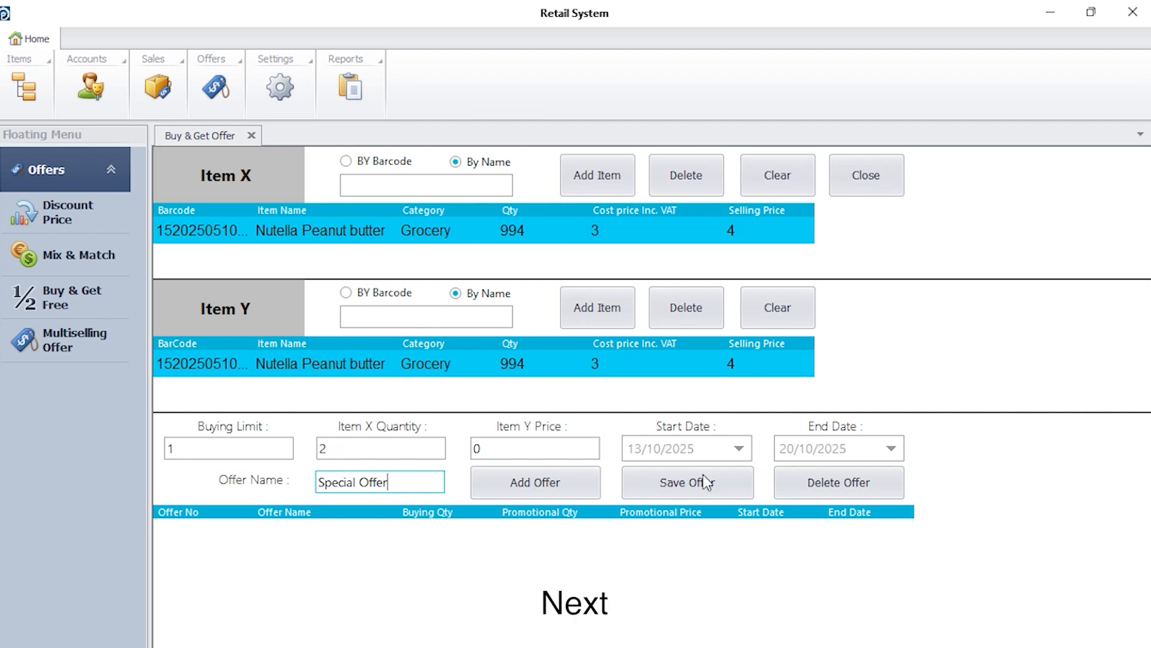
Step: Set the offer's start date to 13/10/2025 and end date to 31/10/2025, and add it to the offer list
left_click(739, 449)
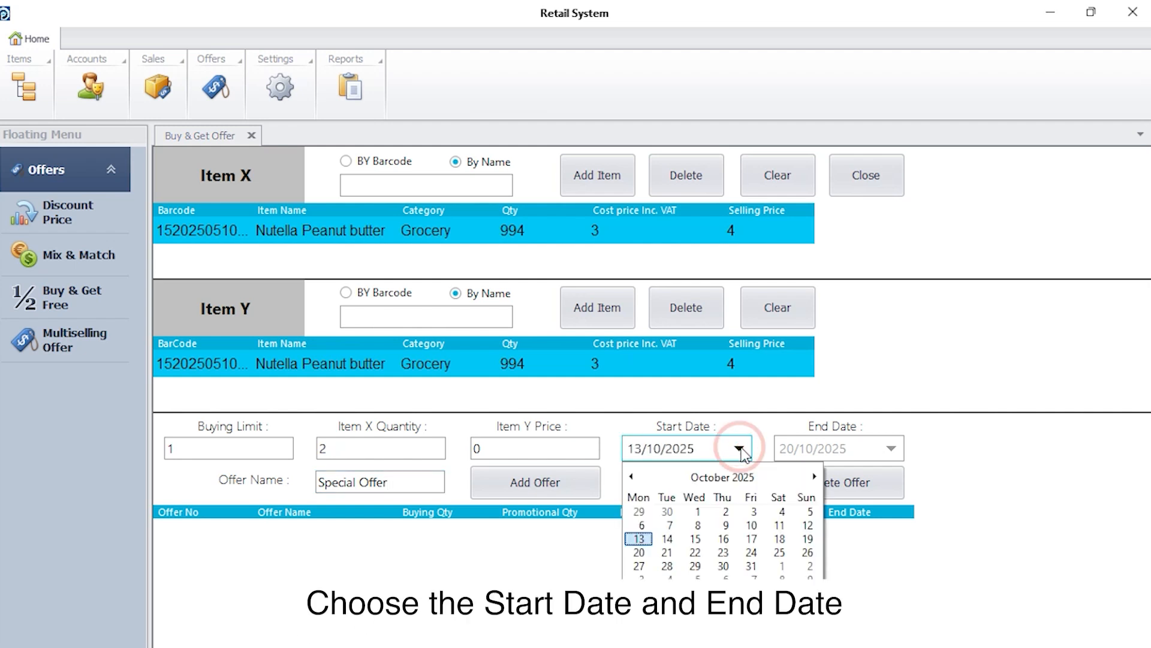
left_click(639, 538)
left_click(891, 449)
left_click(904, 566)
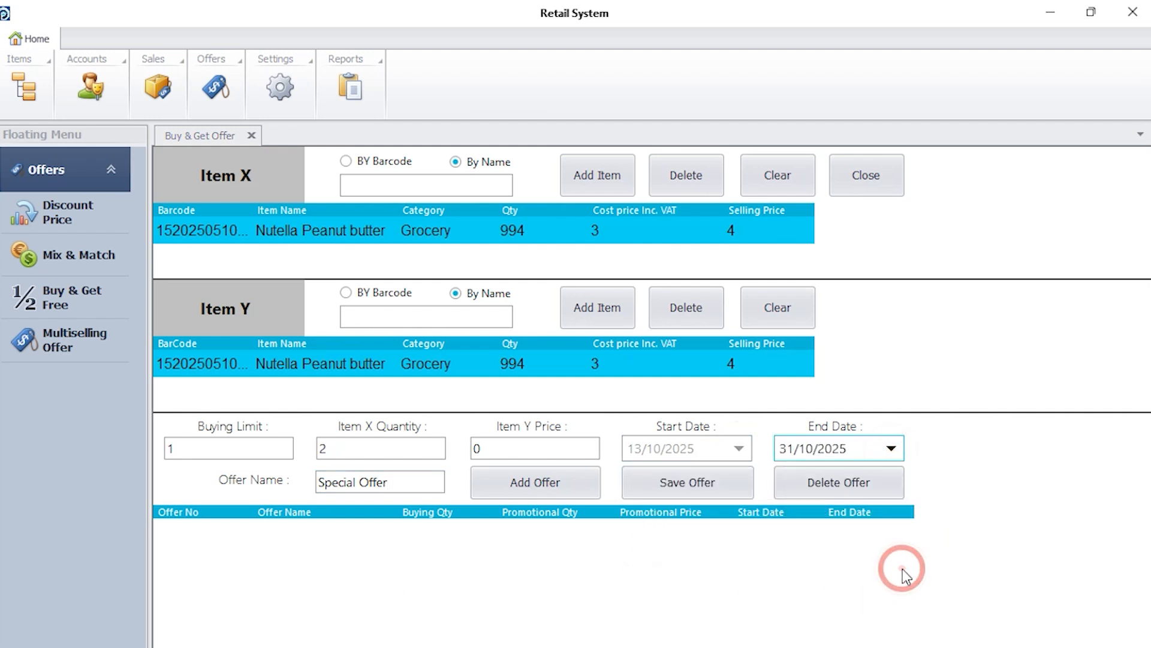
left_click(521, 490)
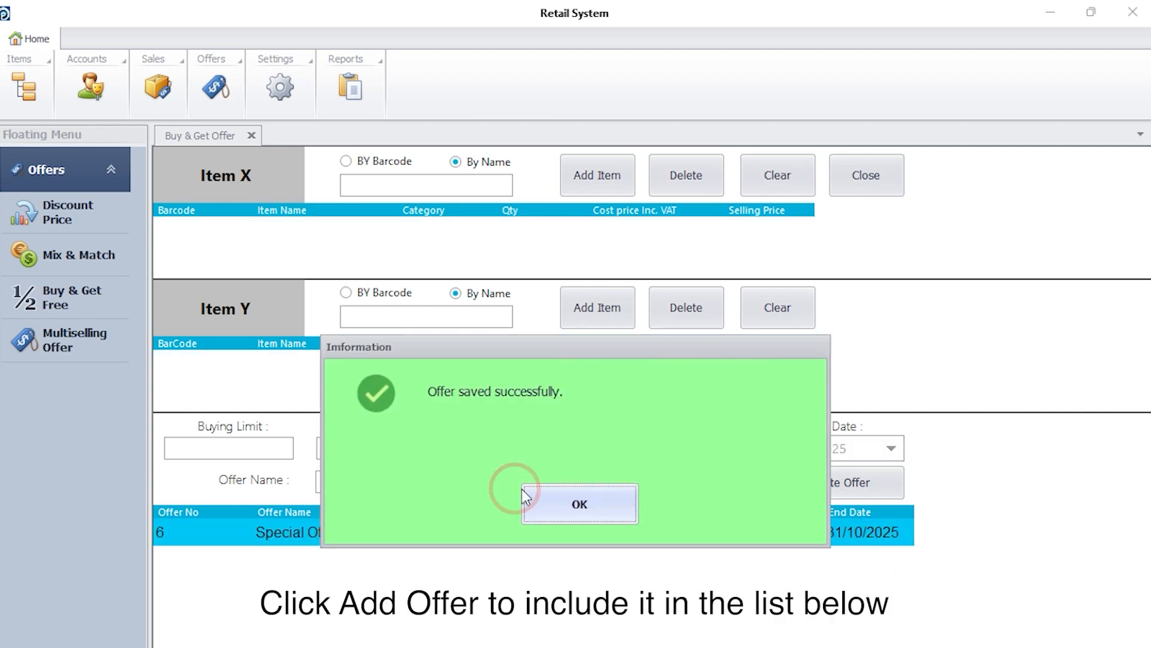
left_click(602, 505)
left_click(685, 489)
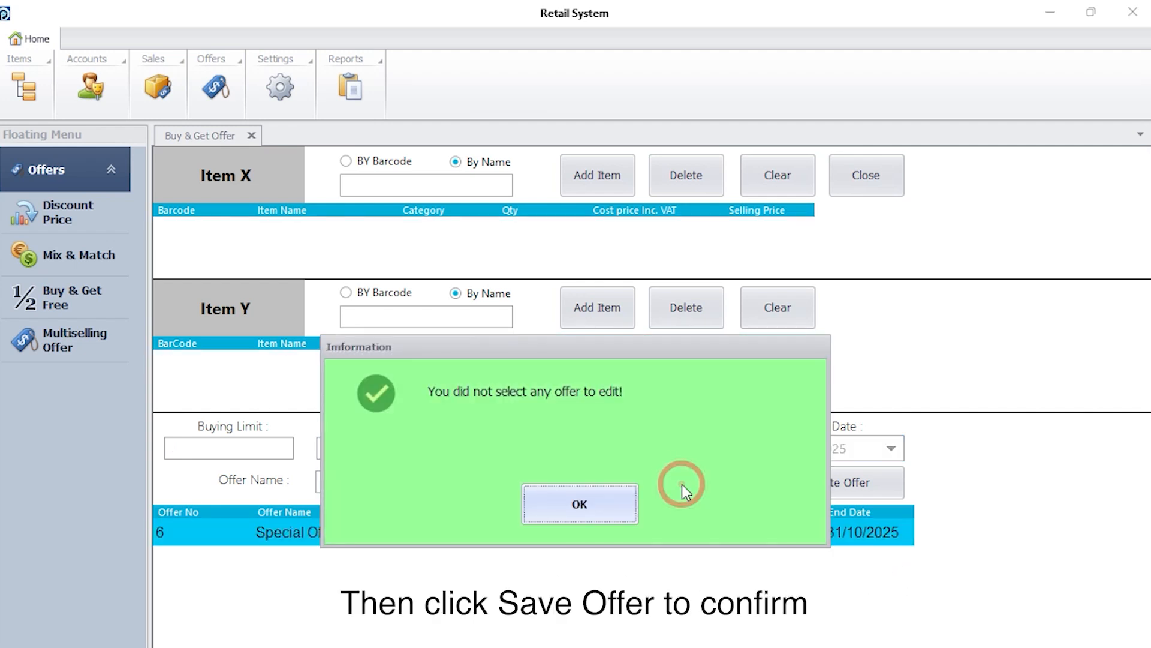
left_click(615, 504)
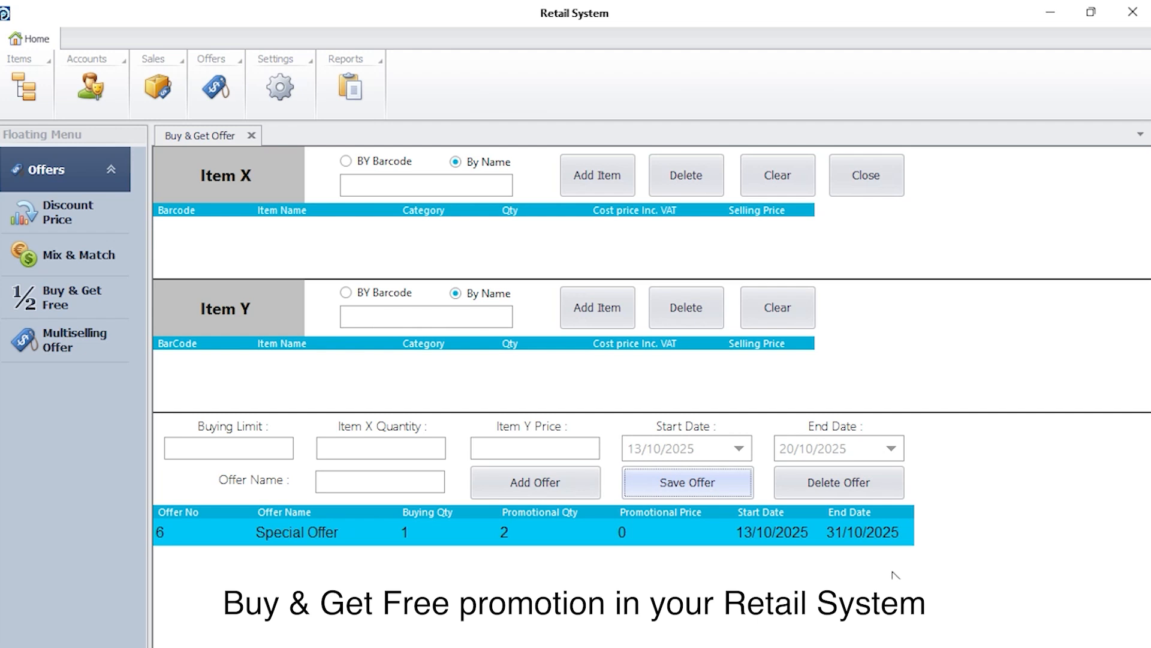
Step: On the sales screen, add two Nutella Peanut butter from its Non VAT category to check the Buy & Get Free offer
left_click(162, 92)
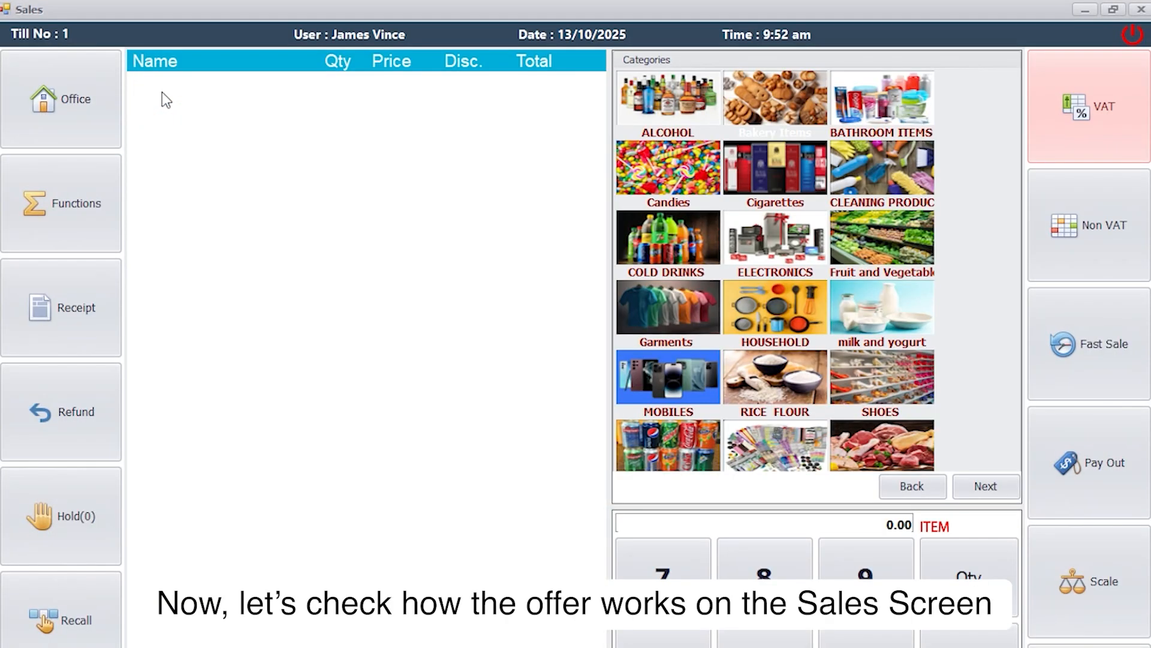
left_click(1070, 250)
left_click(884, 176)
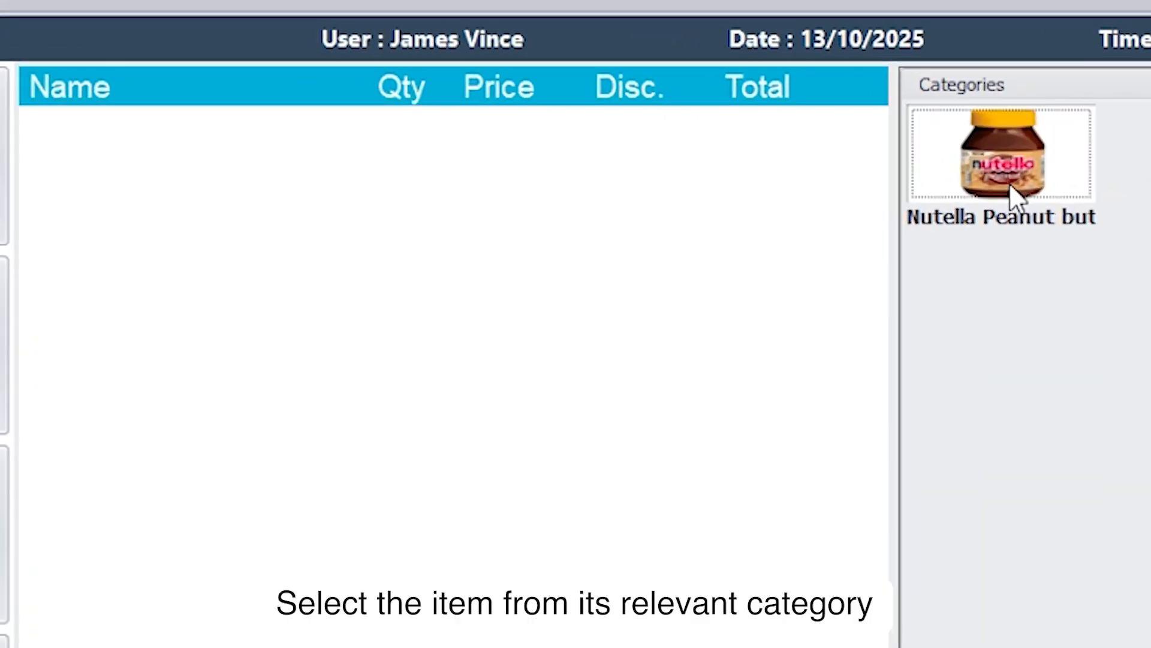
left_click(674, 112)
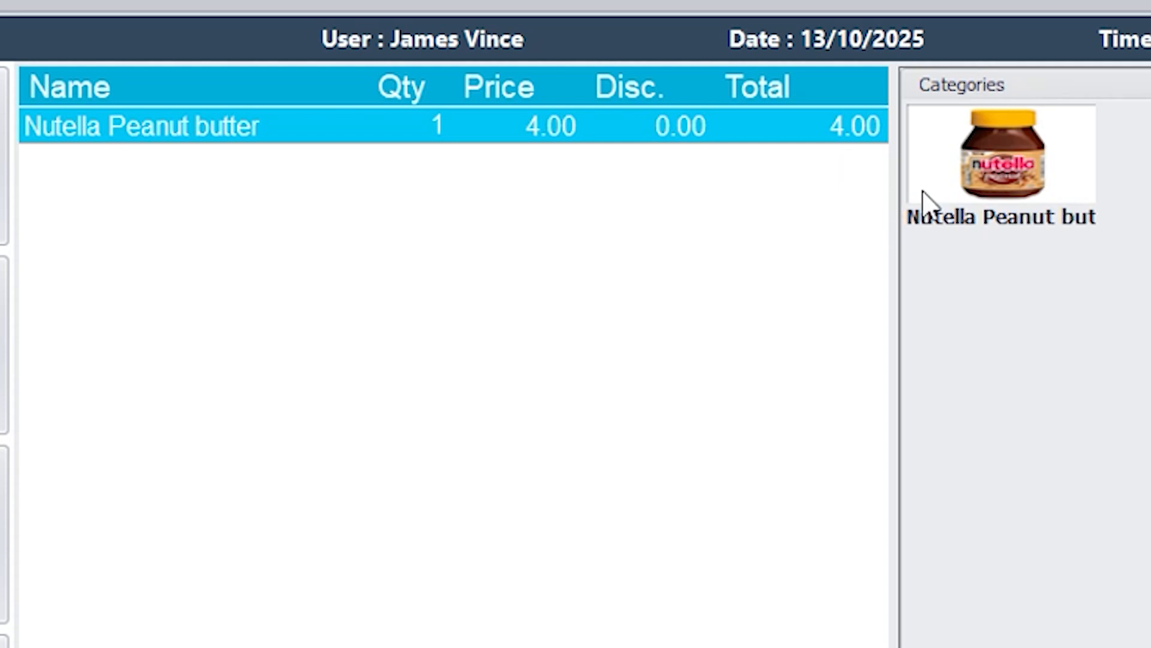
left_click(1005, 174)
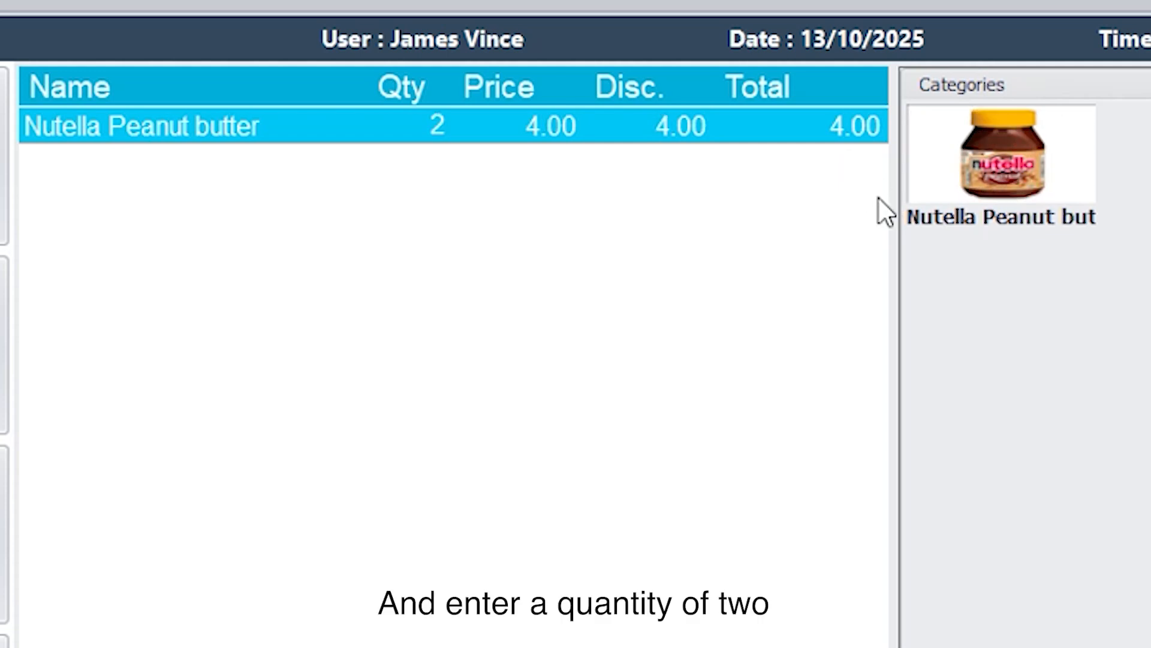